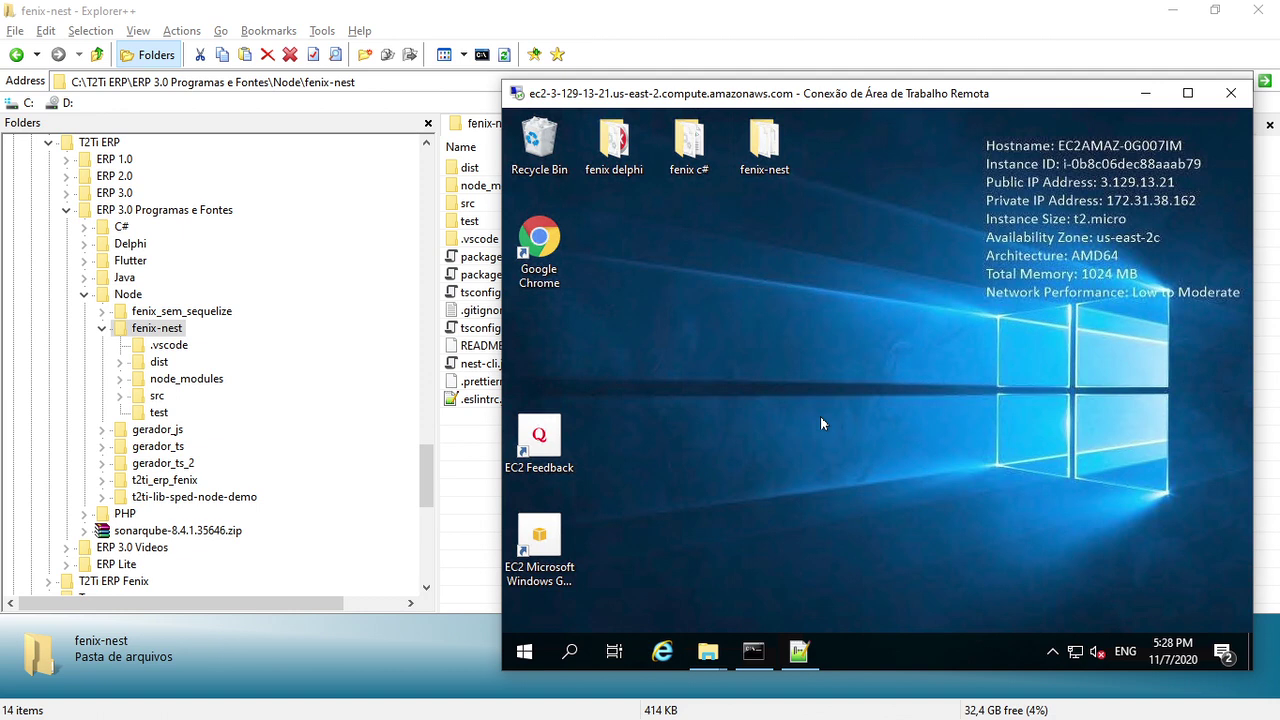
In Chrome on the remote desktop, search for "node download", review the installer options on the Node.js Downloads page and close the browser
{"action": "double_click", "coordinate": [560, 272]}
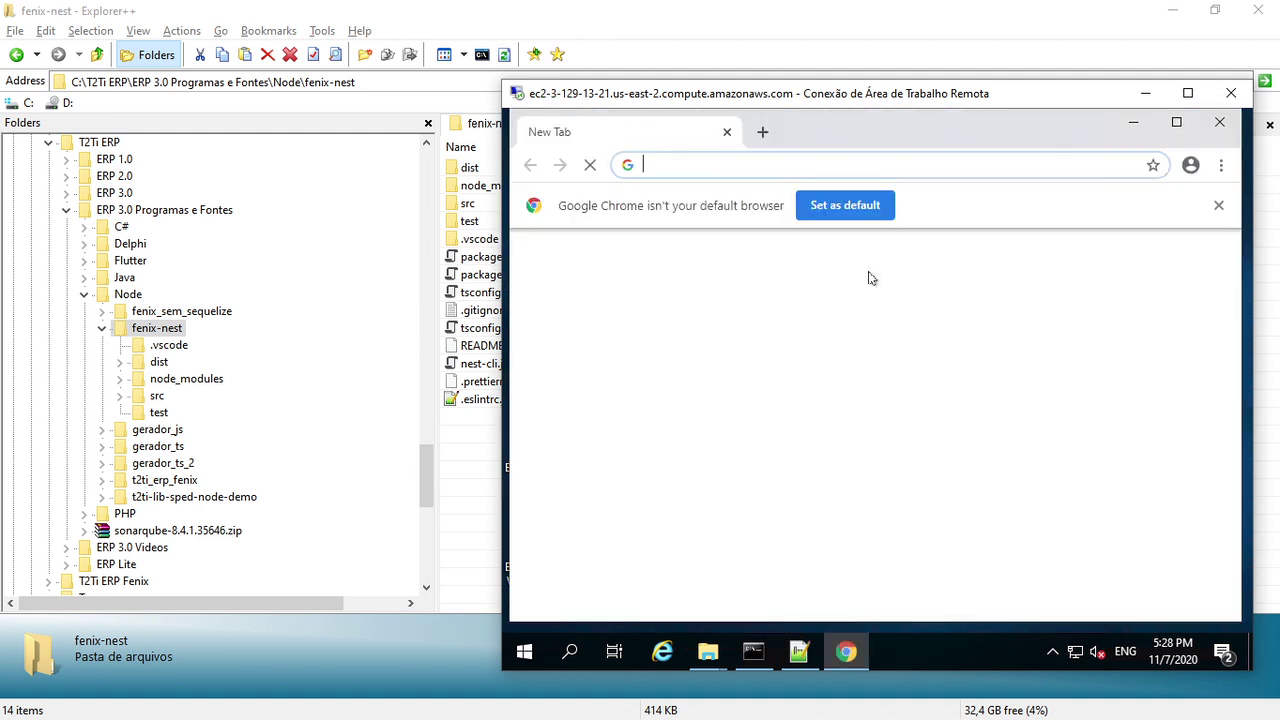
{"action": "left_click", "coordinate": [1130, 126]}
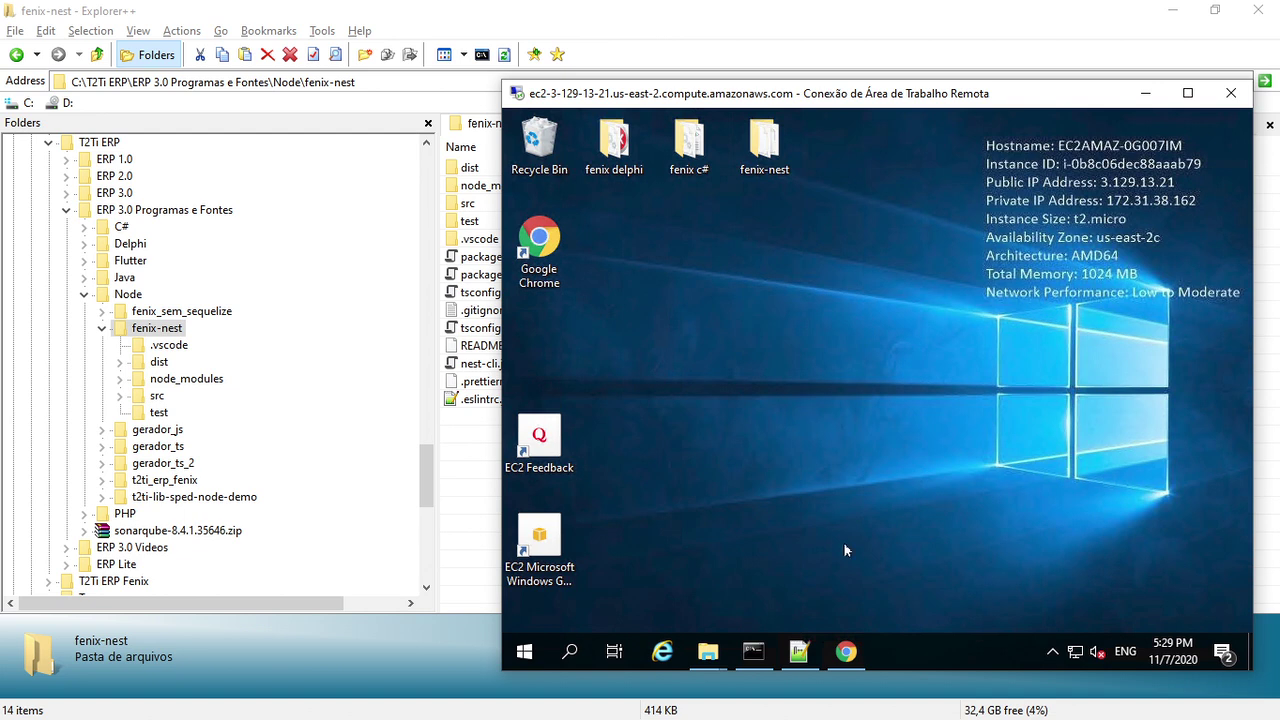
{"action": "left_click", "coordinate": [848, 652]}
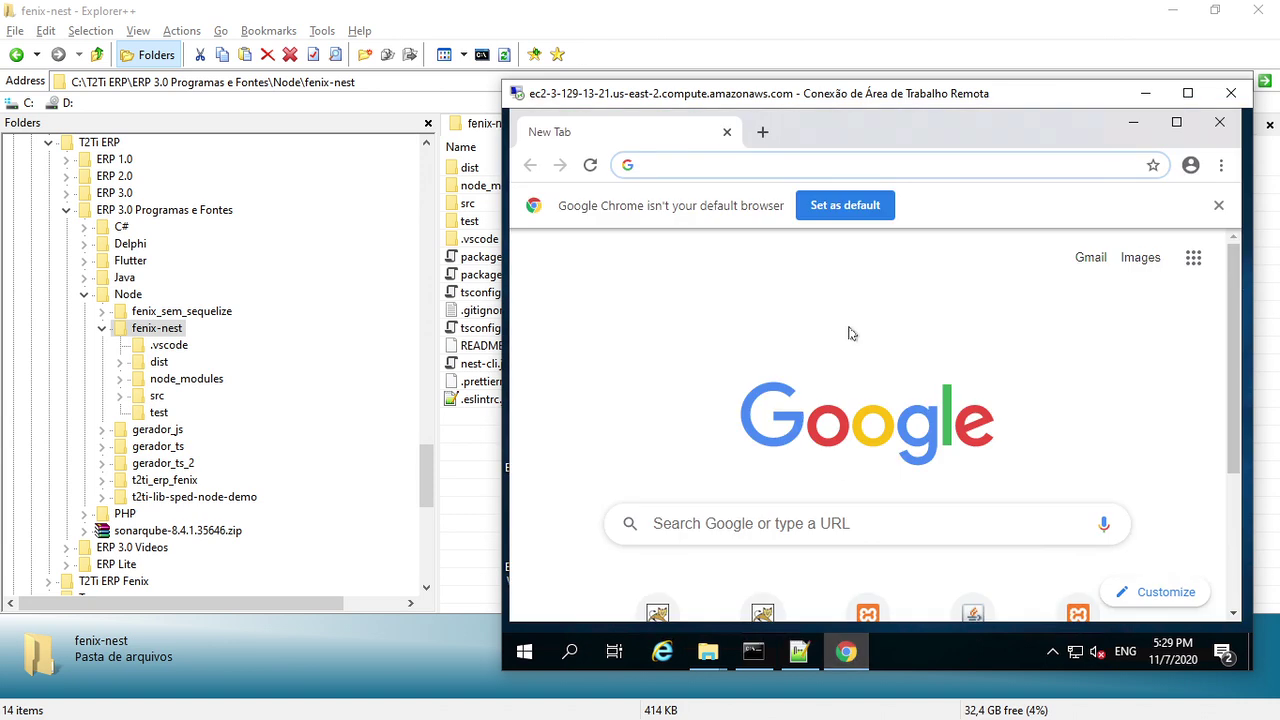
{"action": "type", "text": "node download"}
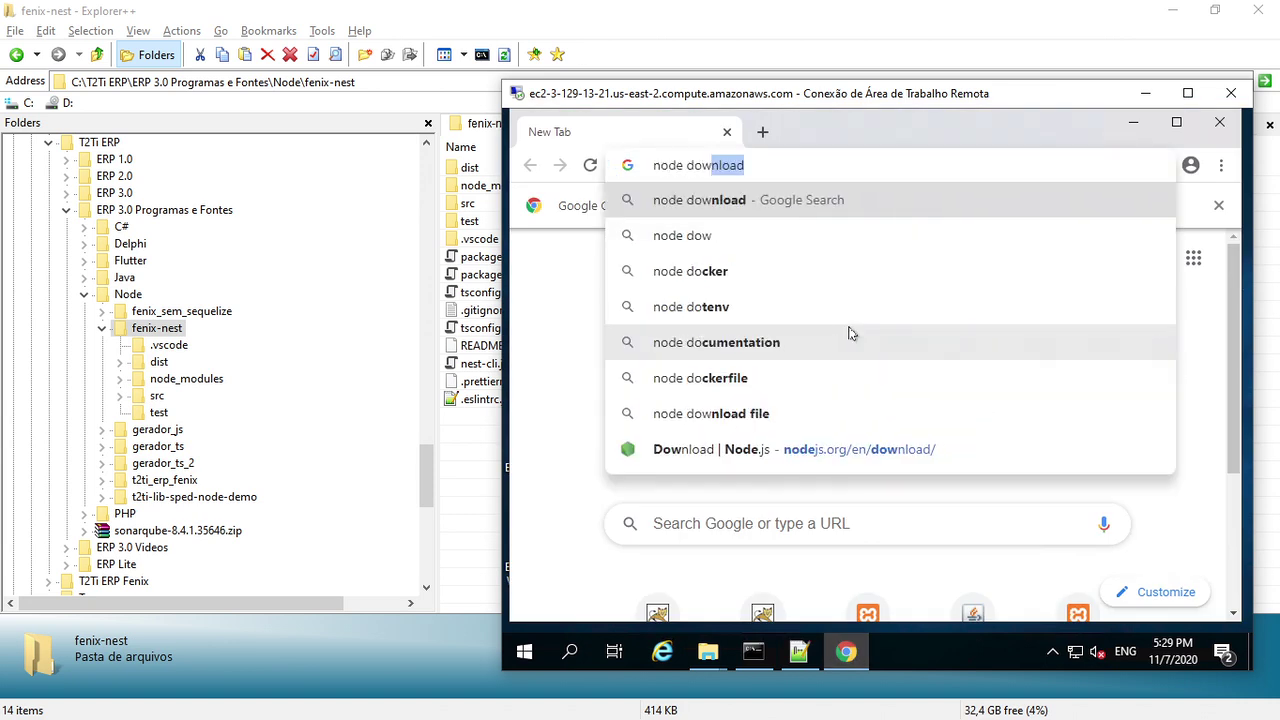
{"action": "key", "text": "Return"}
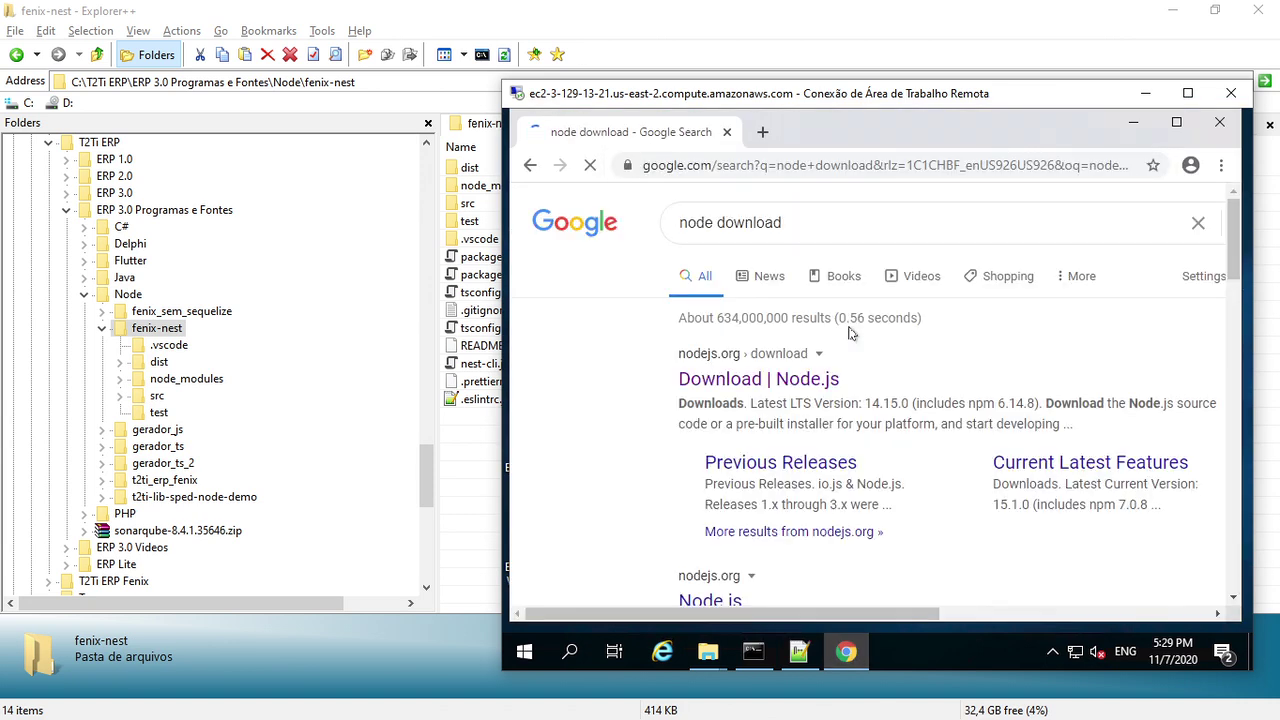
{"action": "left_click", "coordinate": [768, 378]}
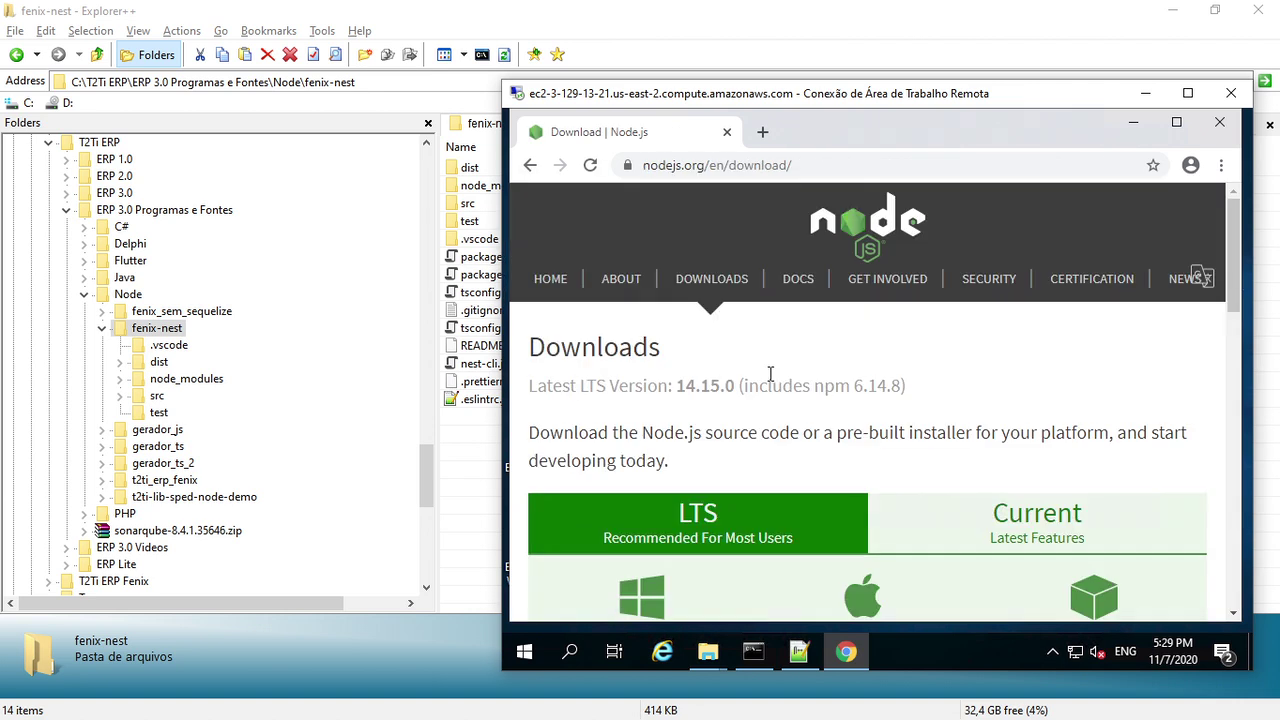
{"action": "left_click_drag", "start_coordinate": [1235, 272], "coordinate": [1235, 366]}
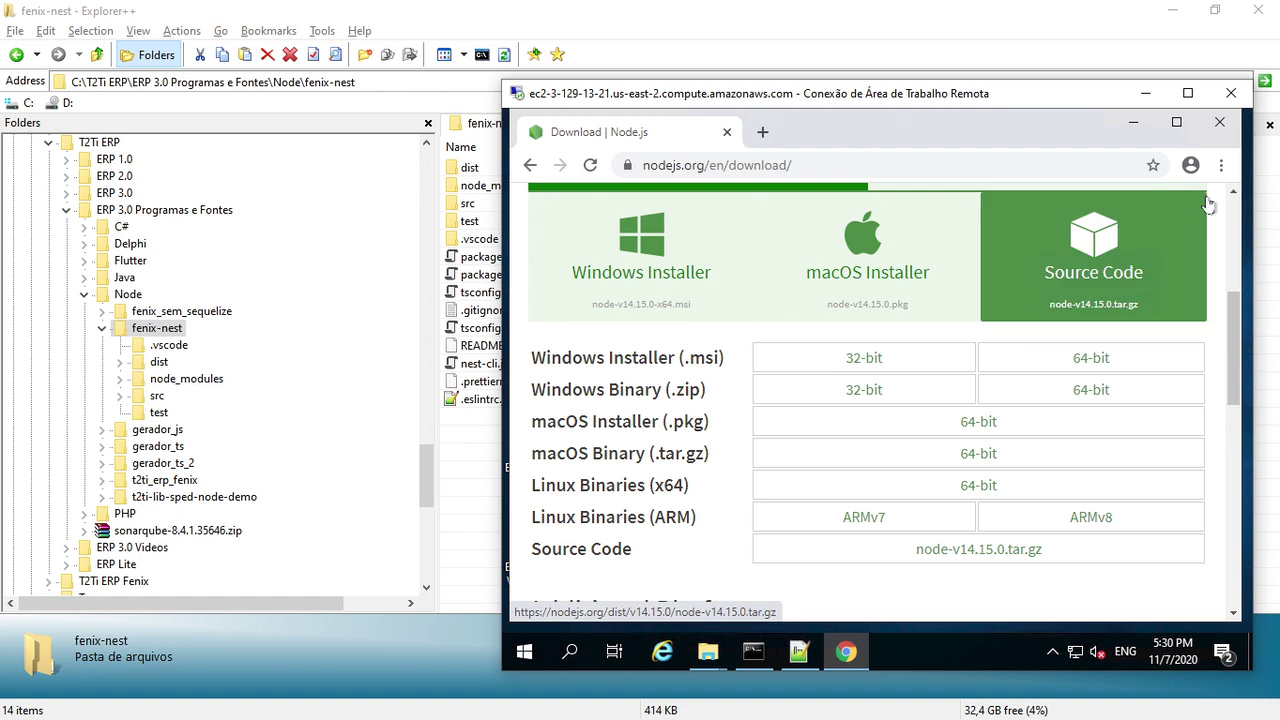
{"action": "left_click", "coordinate": [1220, 123]}
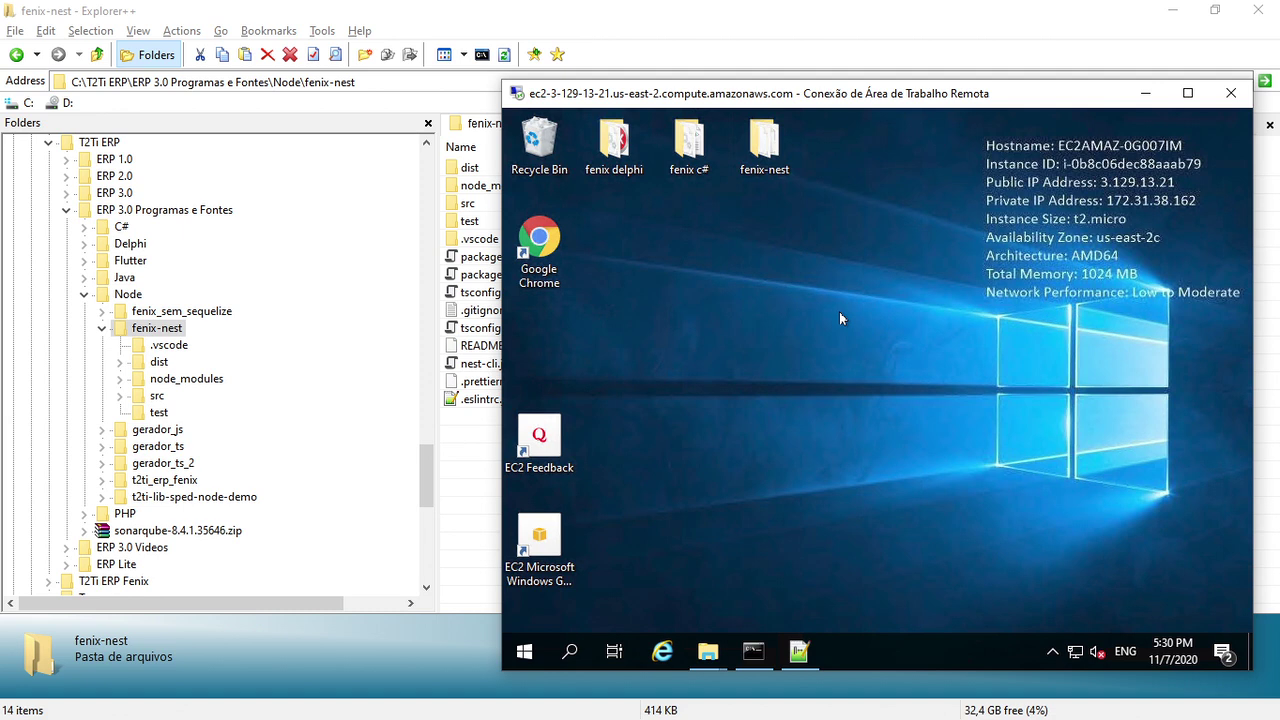
View the local fenix-nest project folder, then switch to the remote desktop session and open its fenix-nest folder
{"action": "left_click", "coordinate": [171, 329]}
{"action": "key", "text": "Escape"}
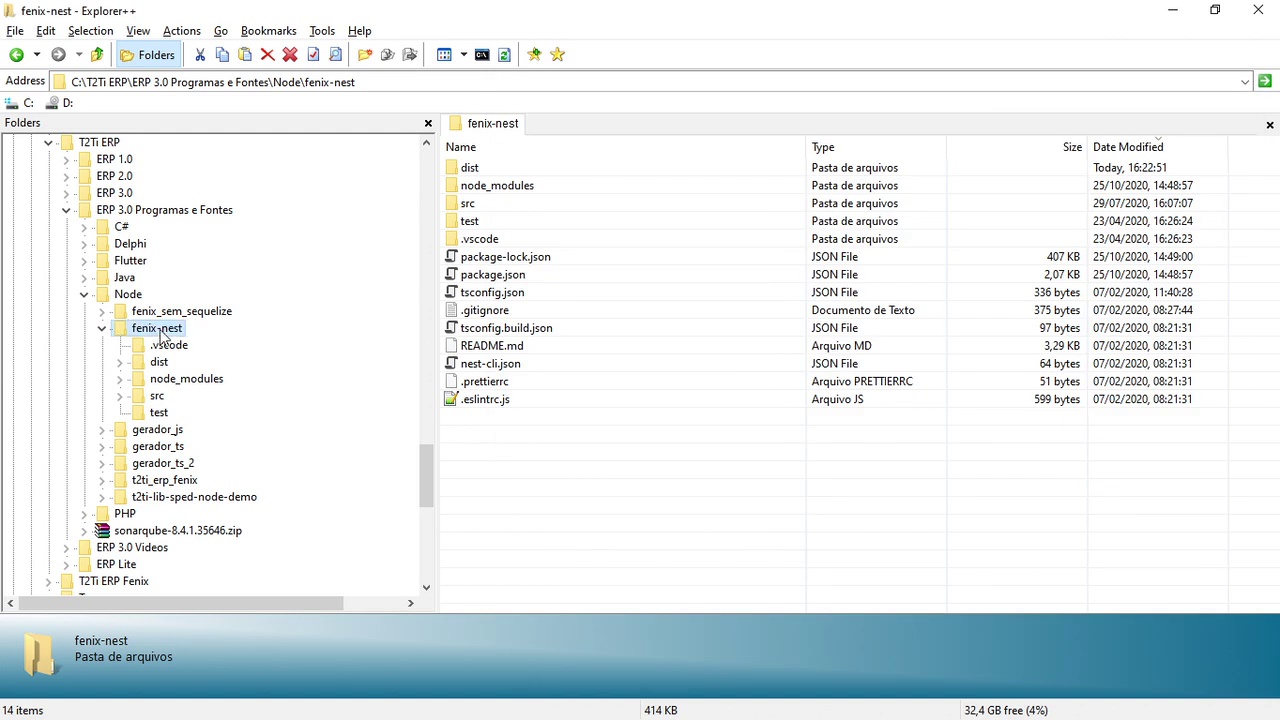
{"action": "key", "text": "alt+Tab"}
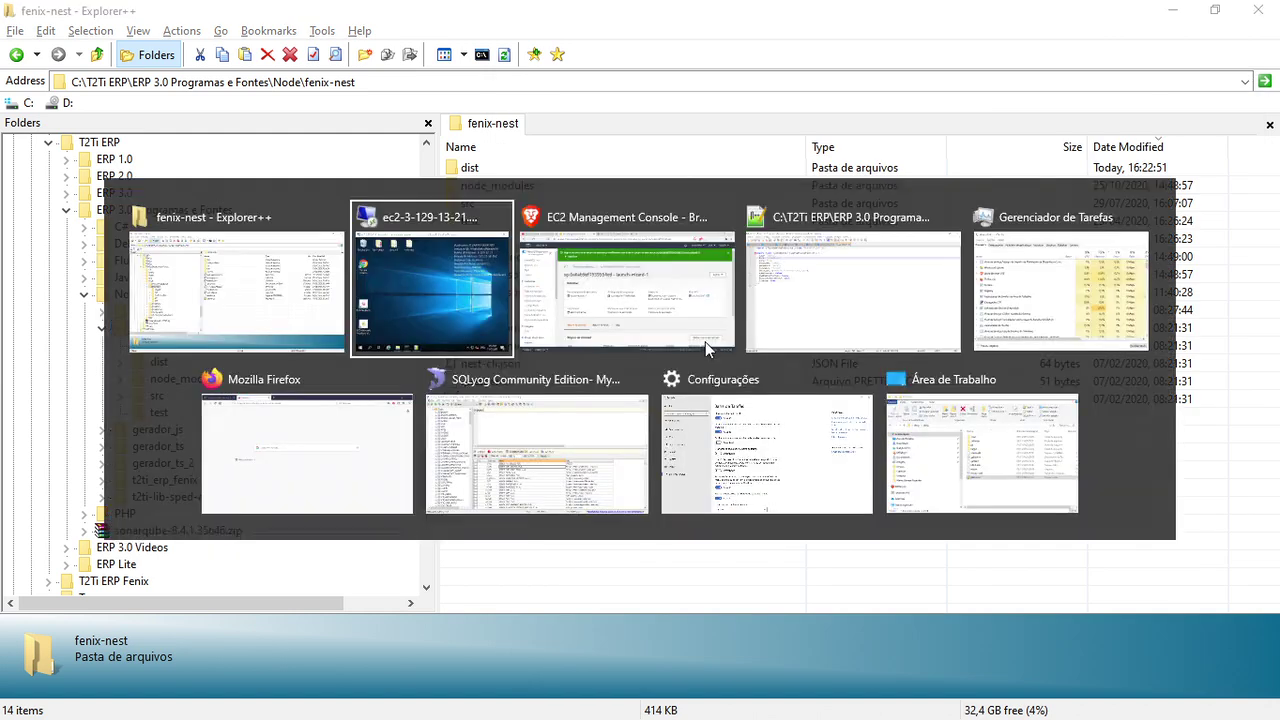
{"action": "double_click", "coordinate": [766, 165]}
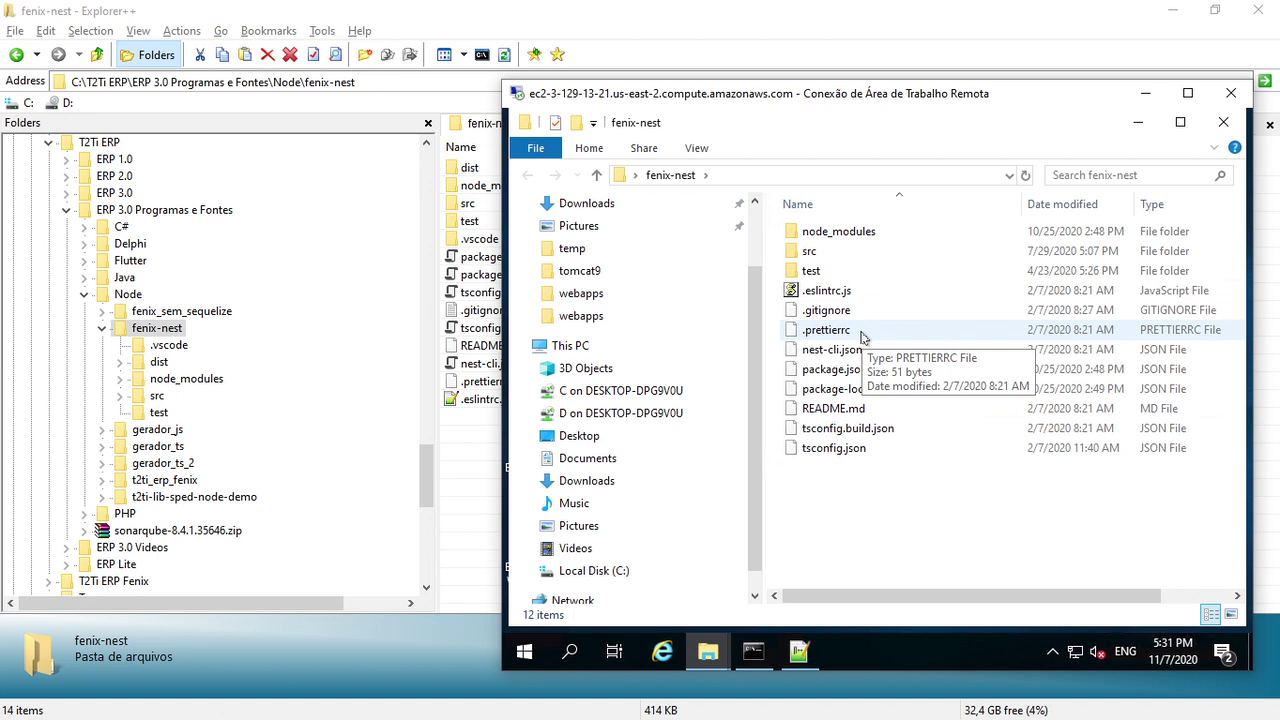
Browse the local C drive shared with the remote machine, then view the remote Desktop folder
{"action": "left_click", "coordinate": [634, 393]}
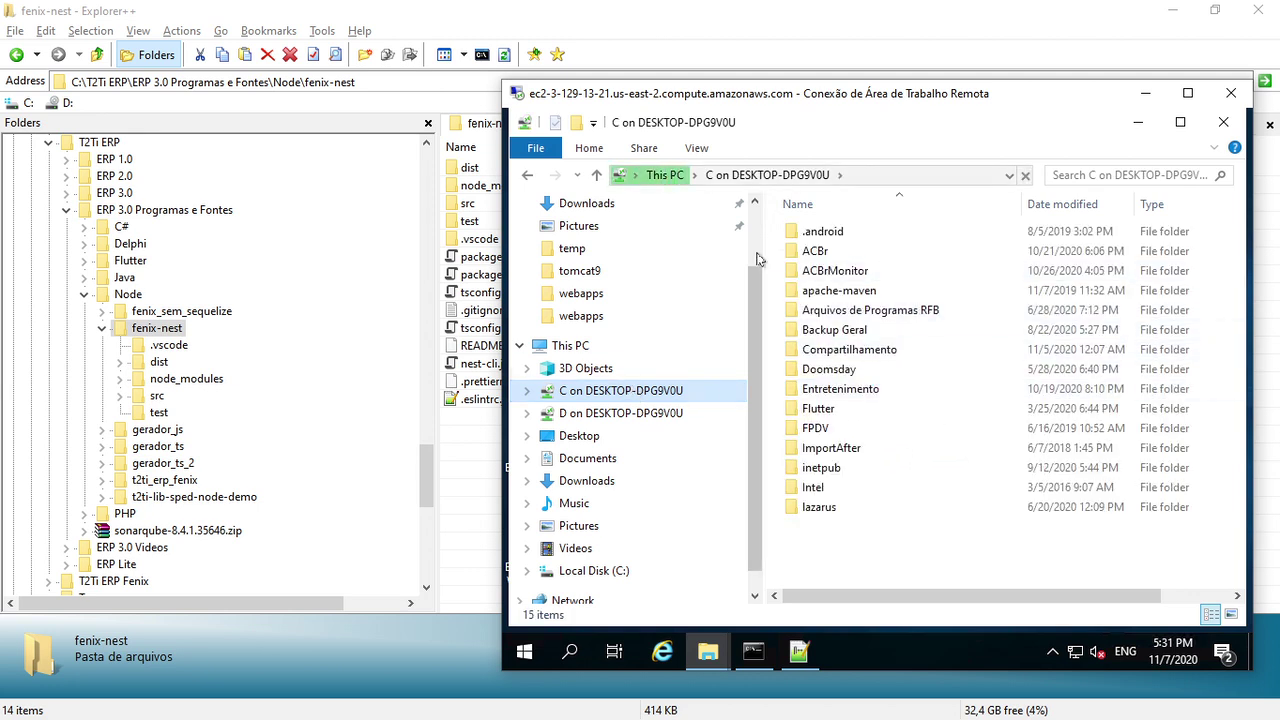
{"action": "scroll", "coordinate": [585, 270], "scroll_direction": "up", "scroll_amount": 2}
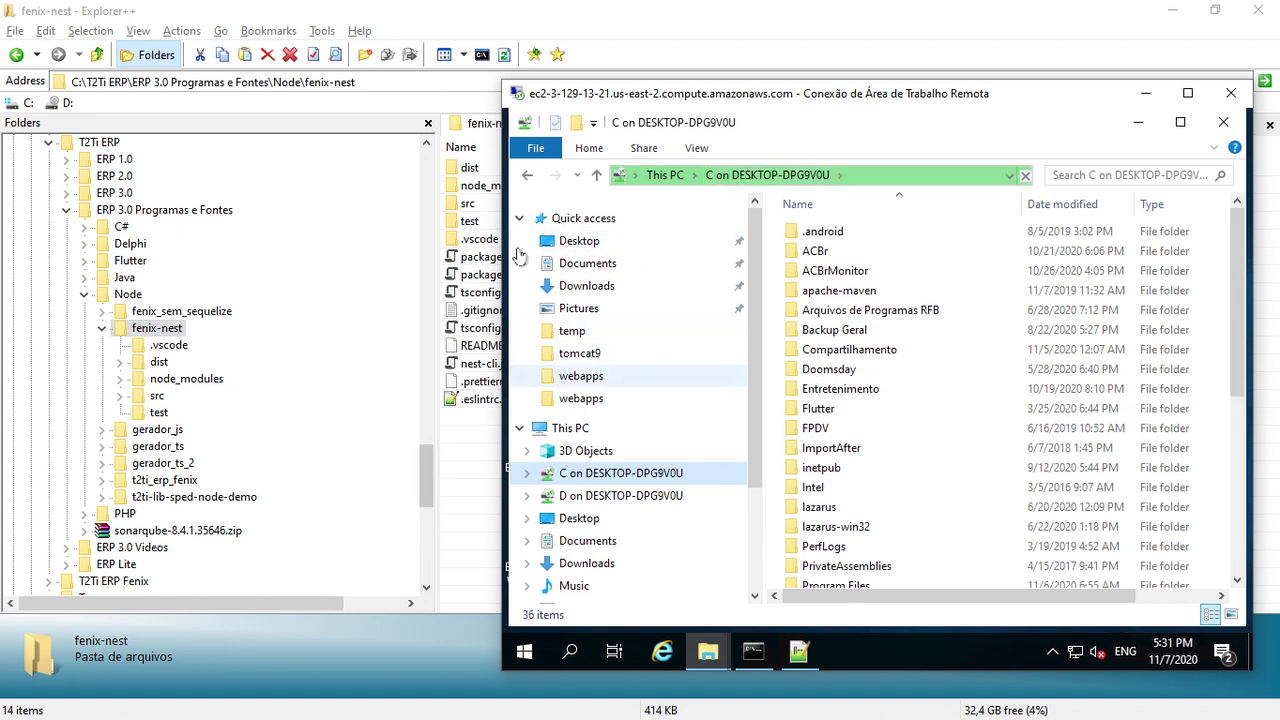
{"action": "left_click", "coordinate": [584, 245]}
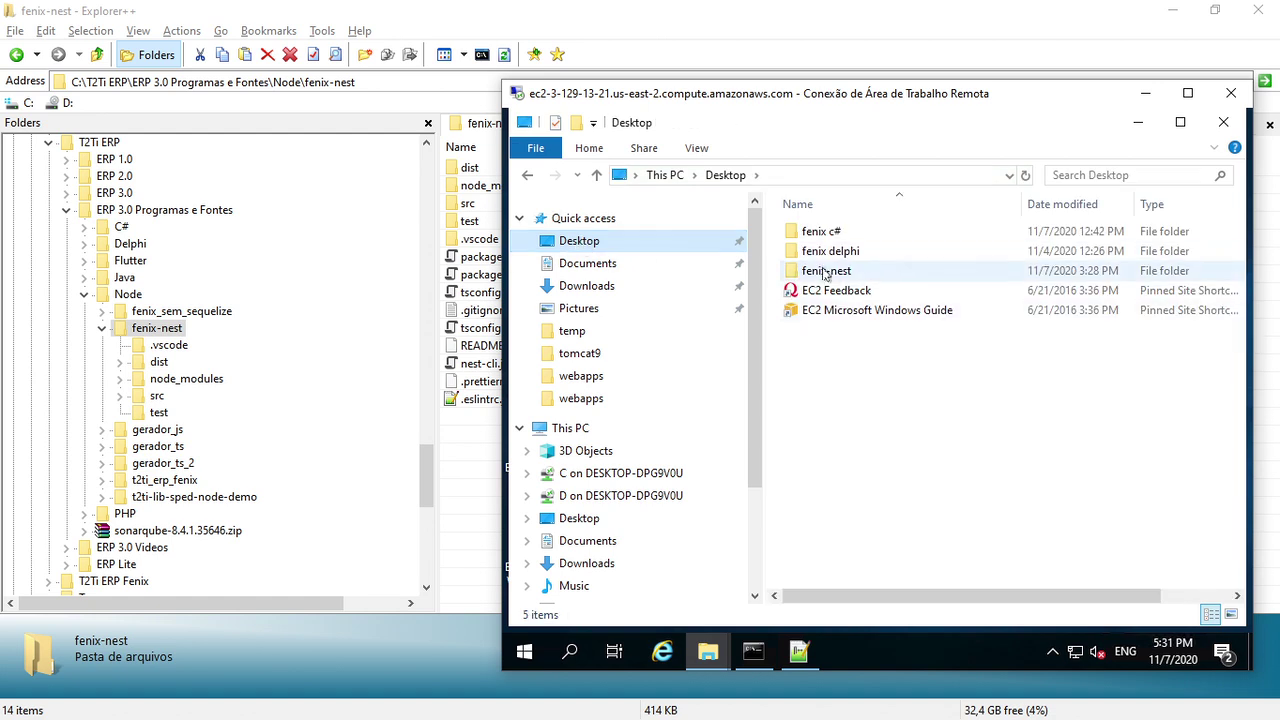
Close the open File Explorer windows on the remote desktop and reopen the fenix-nest folder from there
{"action": "left_click", "coordinate": [1137, 122]}
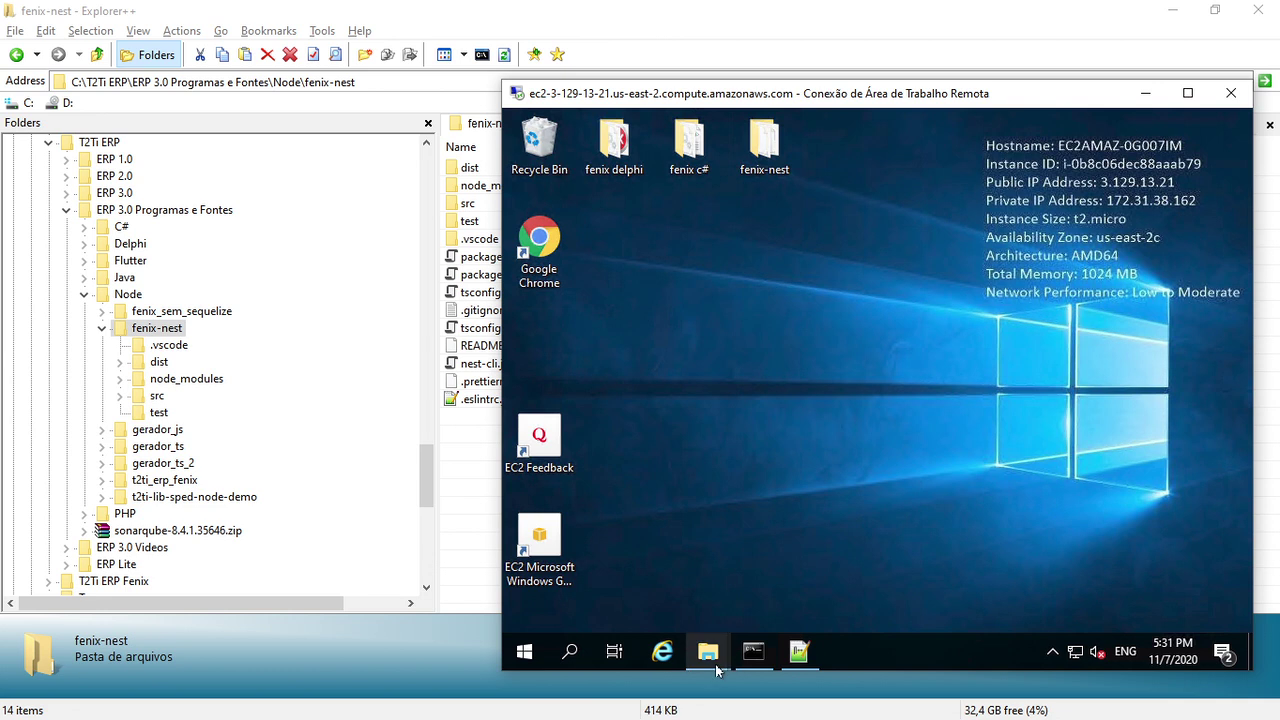
{"action": "mouse_move", "coordinate": [716, 668]}
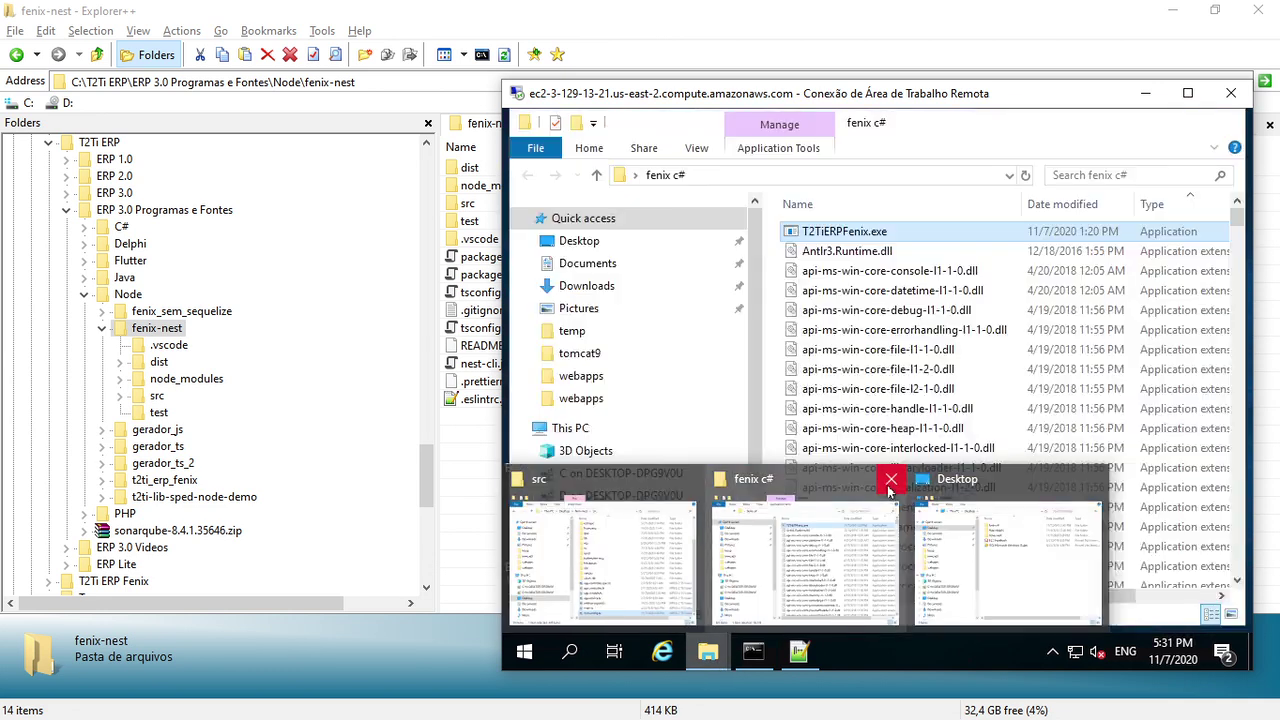
{"action": "left_click", "coordinate": [889, 490]}
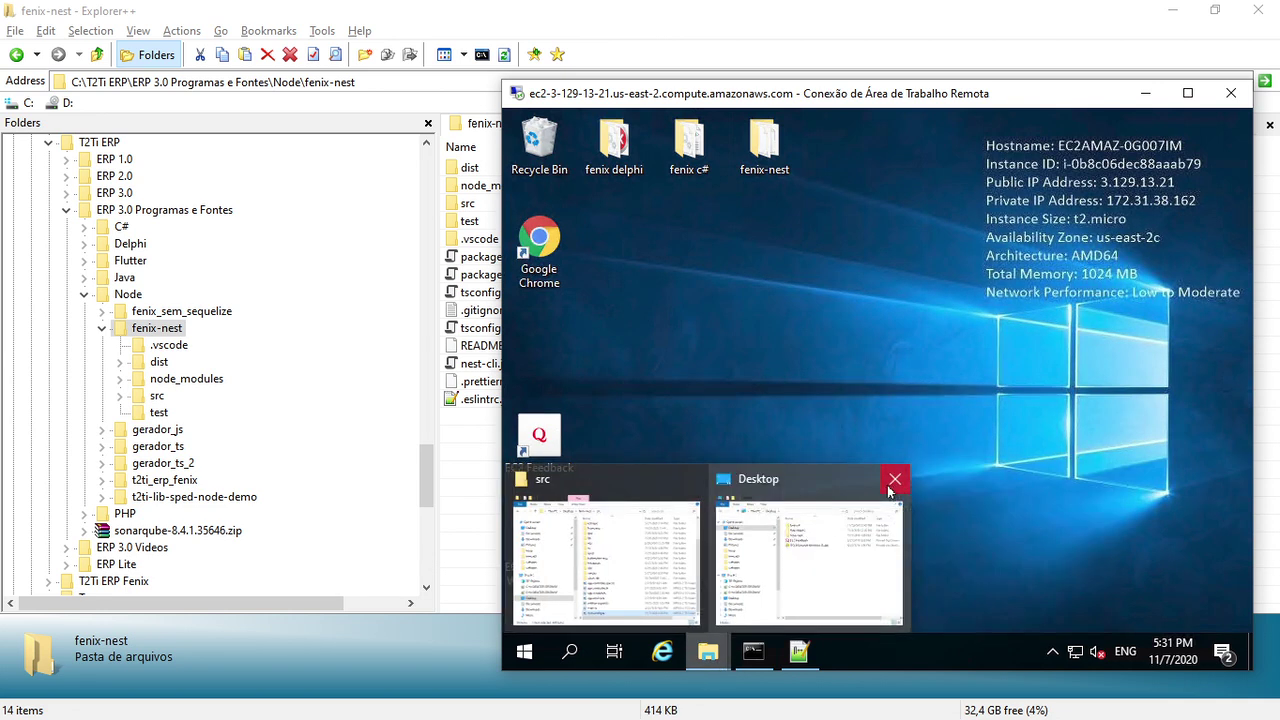
{"action": "left_click", "coordinate": [889, 485]}
{"action": "left_click", "coordinate": [790, 486]}
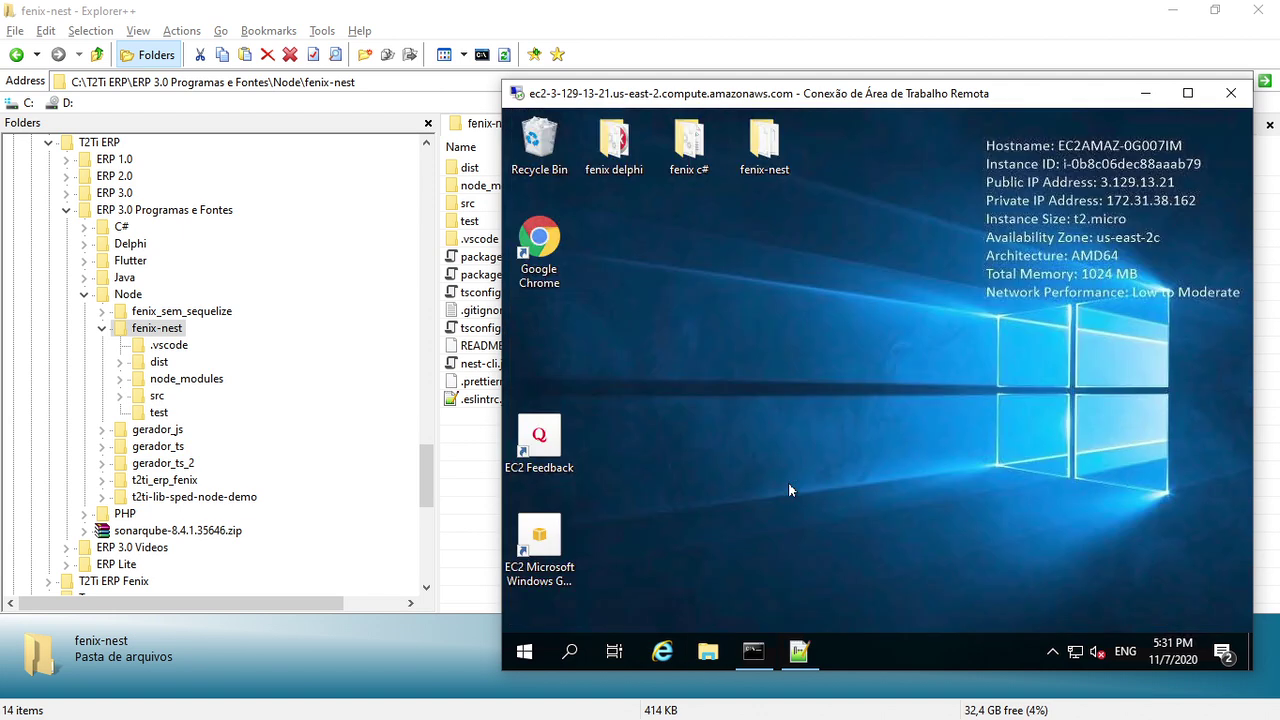
{"action": "double_click", "coordinate": [764, 145]}
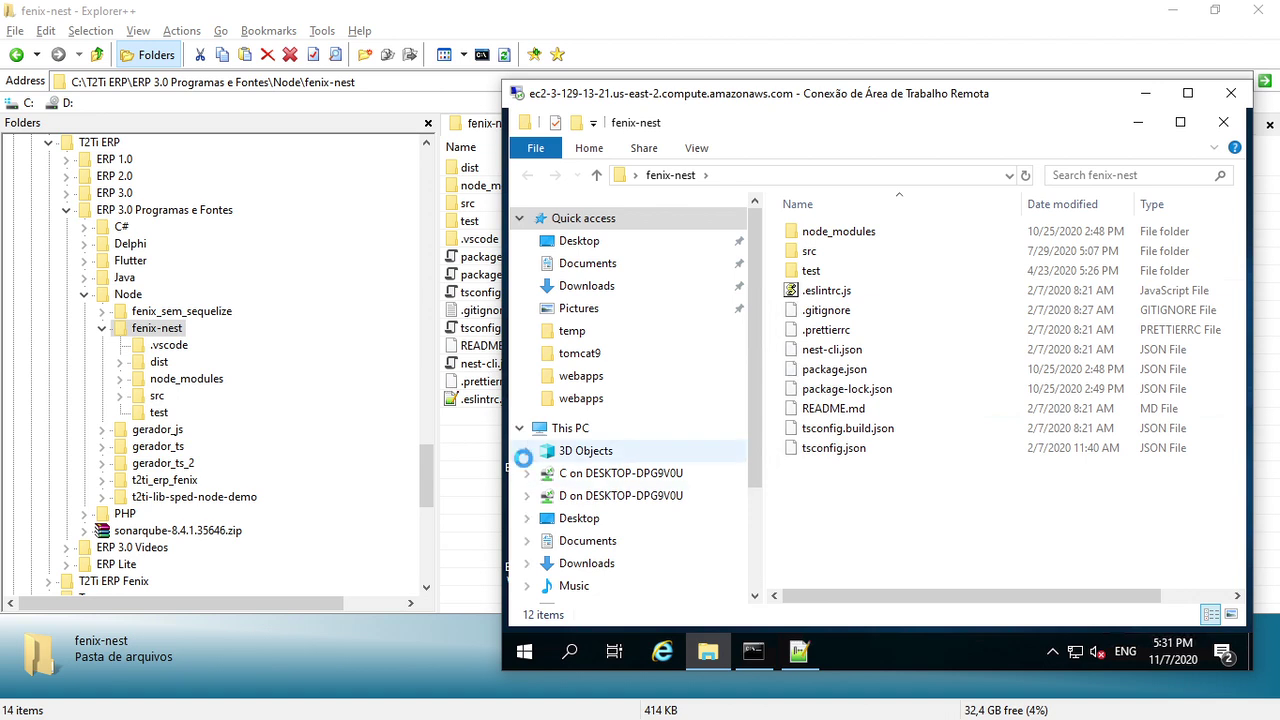
Open orm.config.ts from the local fenix-nest src folder in Notepad++ and examine its host and password settings
{"action": "left_click", "coordinate": [172, 338]}
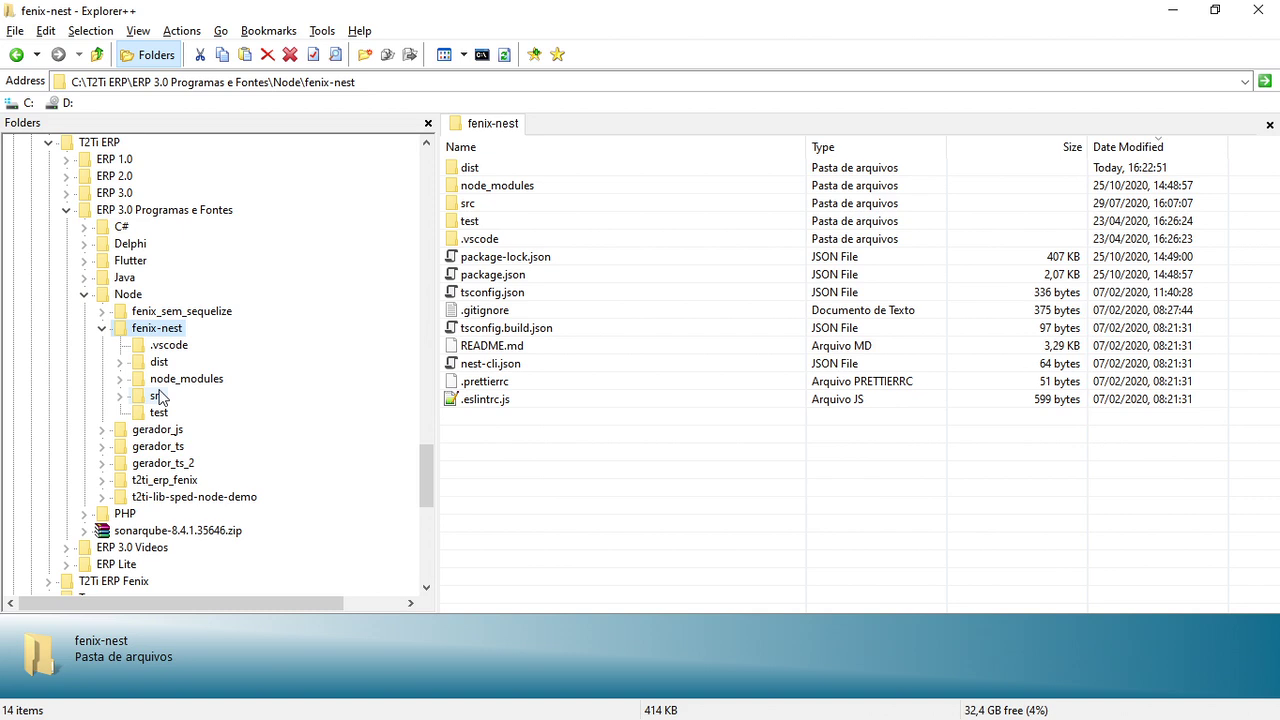
{"action": "left_click", "coordinate": [157, 396]}
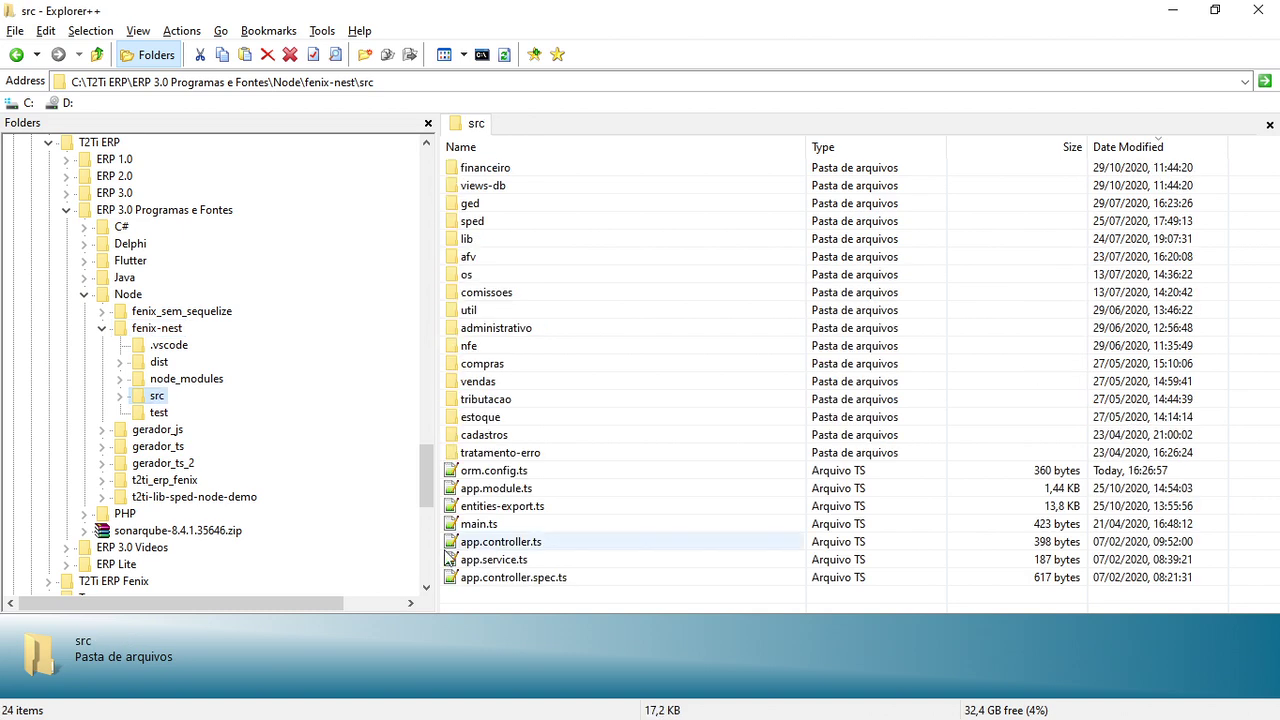
{"action": "double_click", "coordinate": [487, 474]}
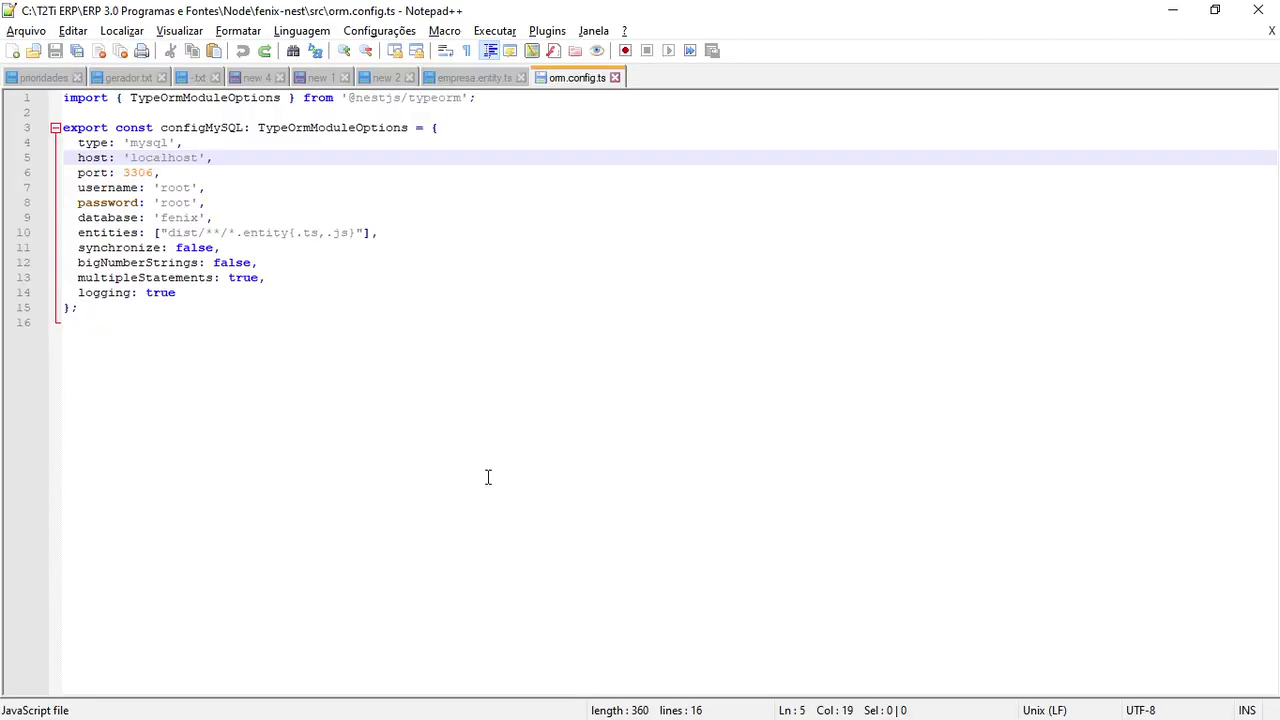
{"action": "double_click", "coordinate": [155, 157]}
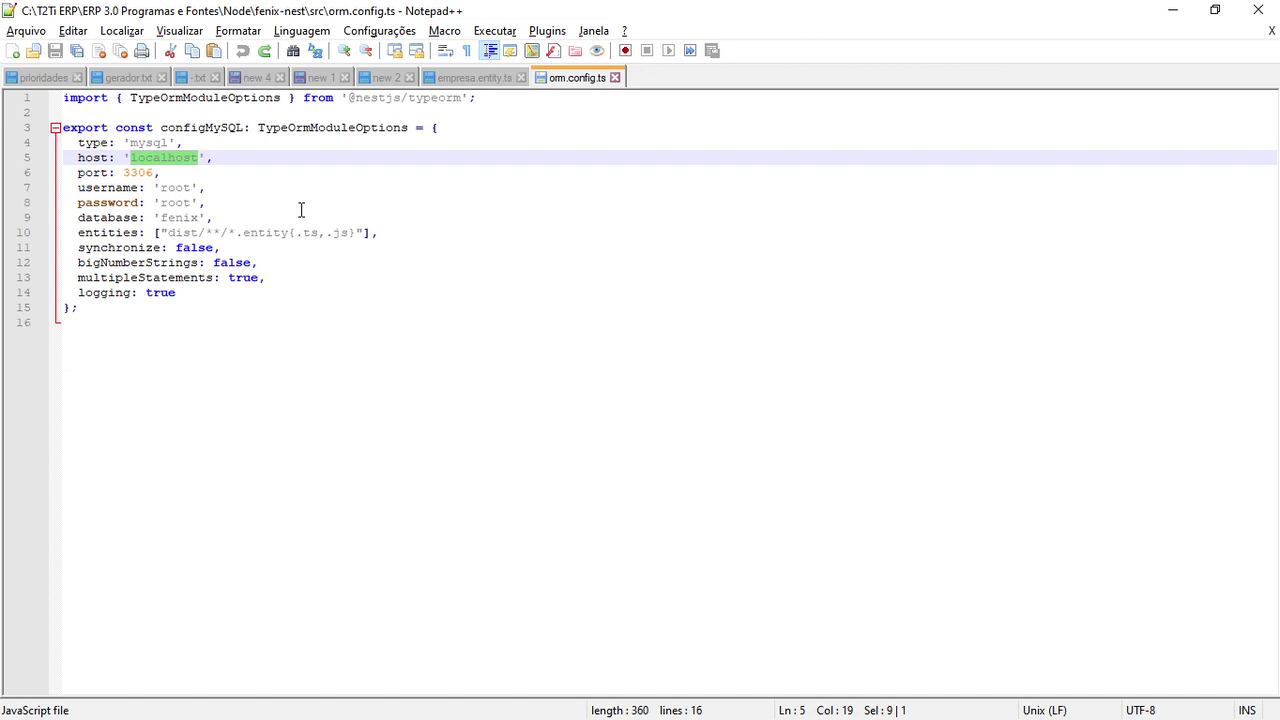
{"action": "double_click", "coordinate": [174, 202]}
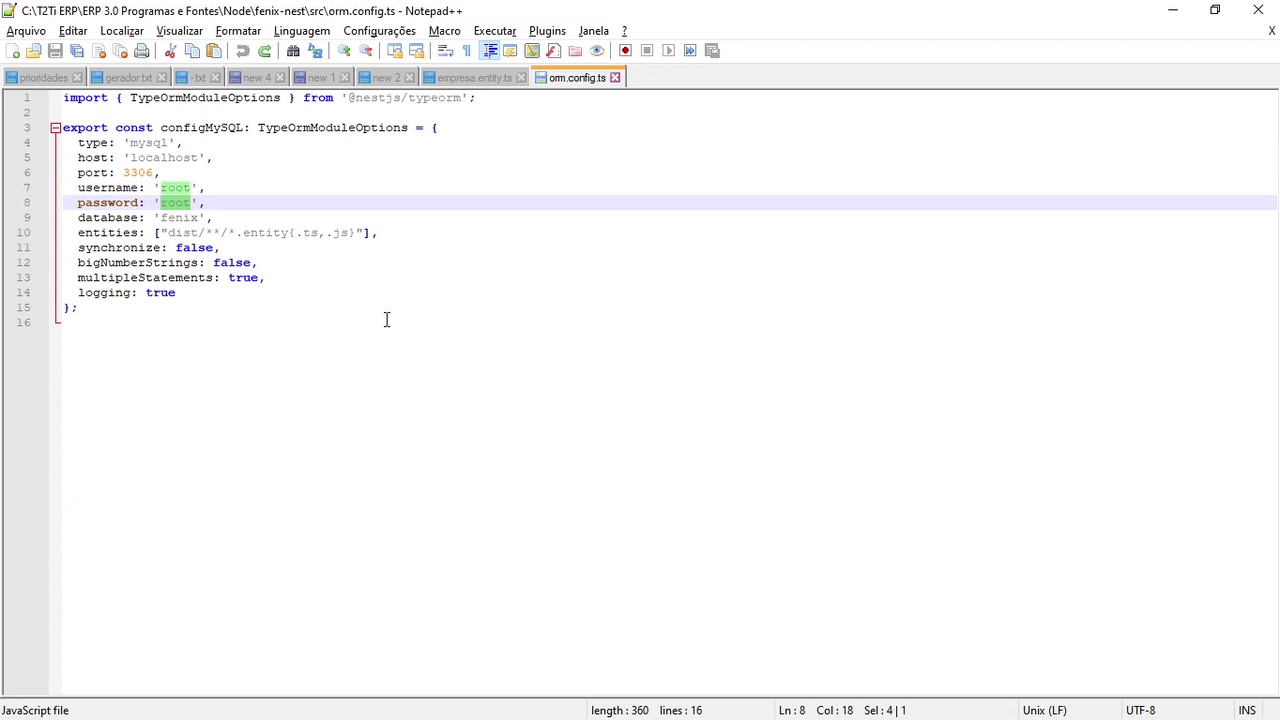
Switch to the remote desktop session and open the src folder inside fenix-nest to locate orm.config.ts
{"action": "key", "text": "alt+Tab"}
{"action": "key", "text": "alt+Tab"}
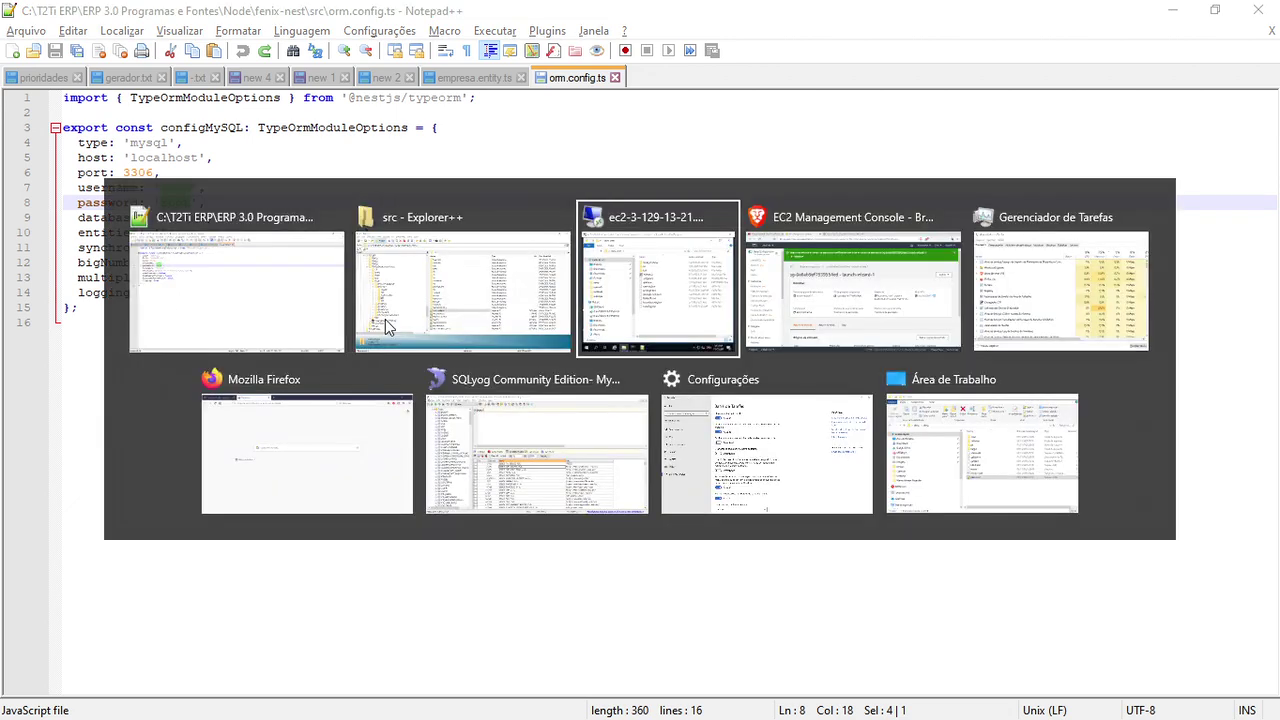
{"action": "double_click", "coordinate": [813, 253]}
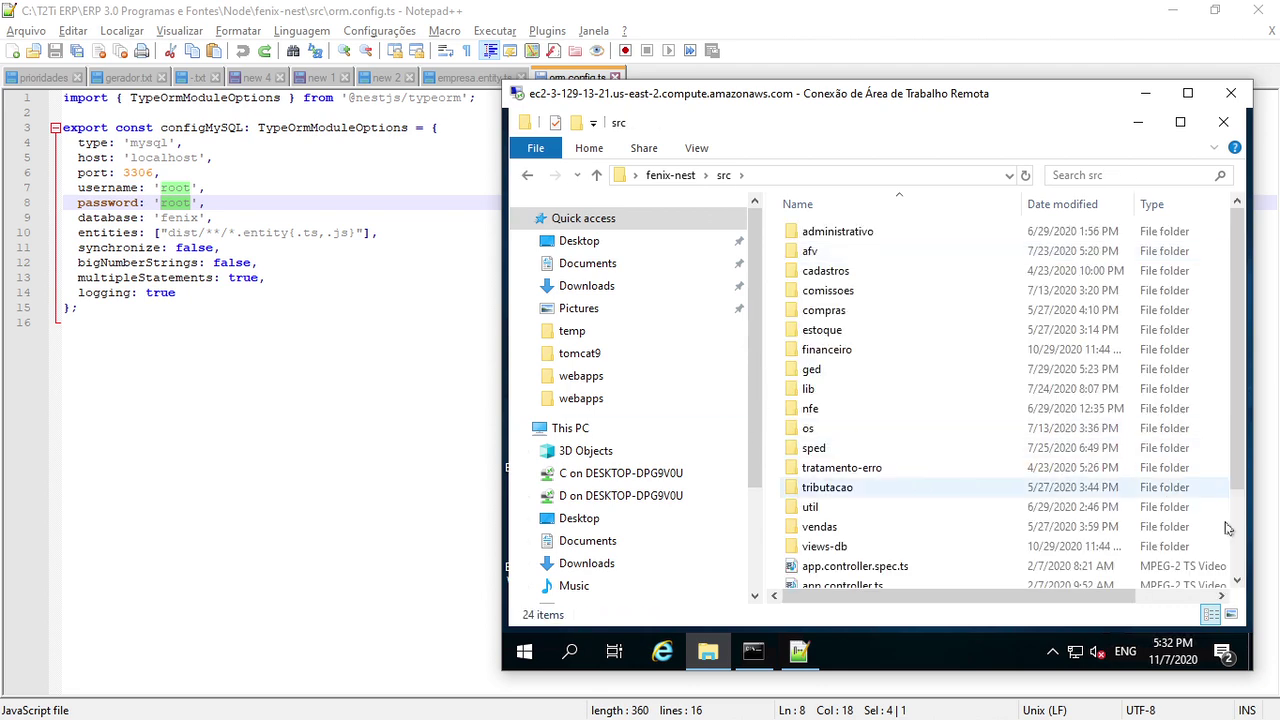
{"action": "scroll", "coordinate": [950, 530], "scroll_direction": "down", "scroll_amount": 2}
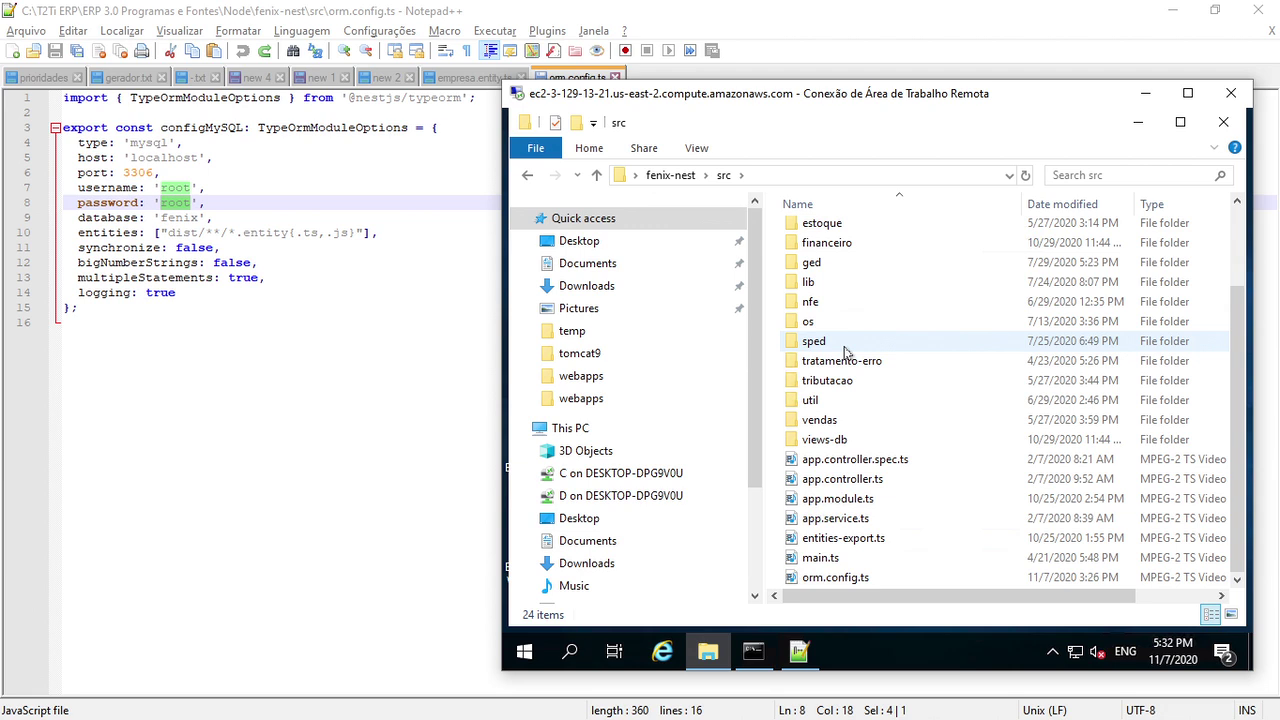
Switch to SQLyog and examine the first bank names in the BANCO table of the AWS fenix database
{"action": "left_click", "coordinate": [473, 295]}
{"action": "key", "text": "alt+Tab"}
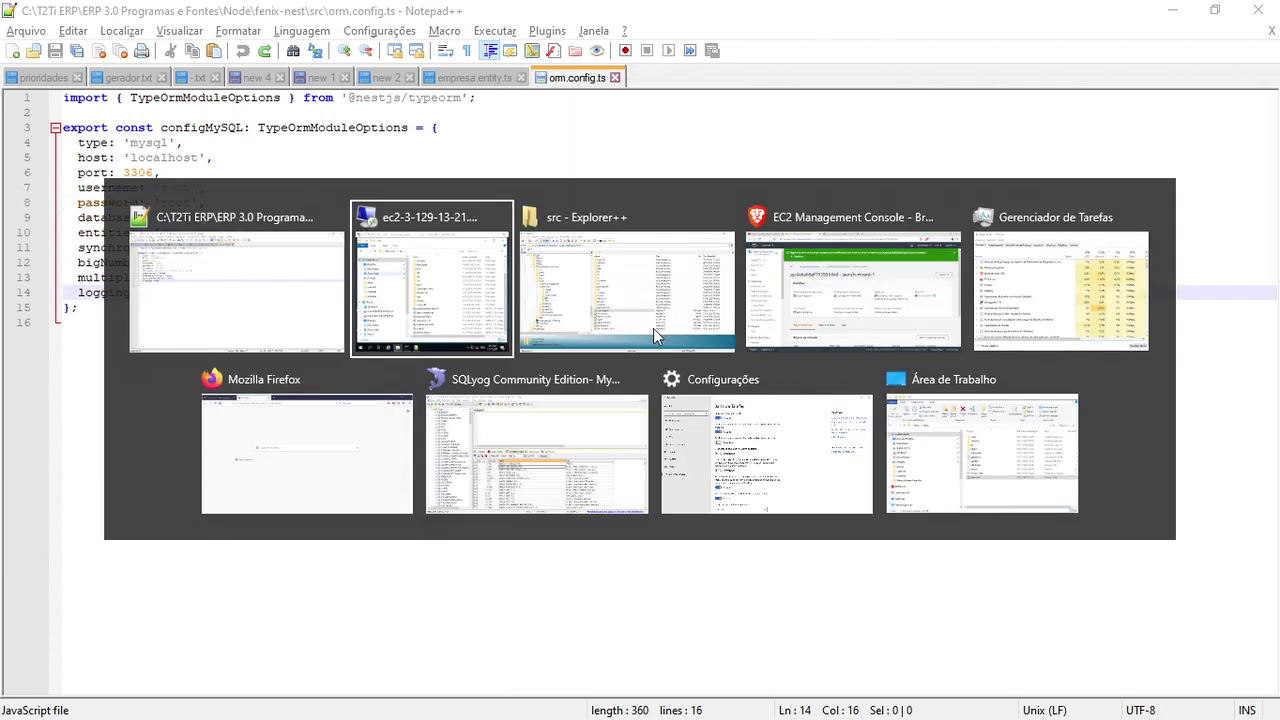
{"action": "key", "text": "alt+Tab"}
{"action": "key", "text": "alt+Tab"}
{"action": "key", "text": "alt+Tab"}
{"action": "key", "text": "alt+Tab"}
{"action": "key", "text": "alt+Tab"}
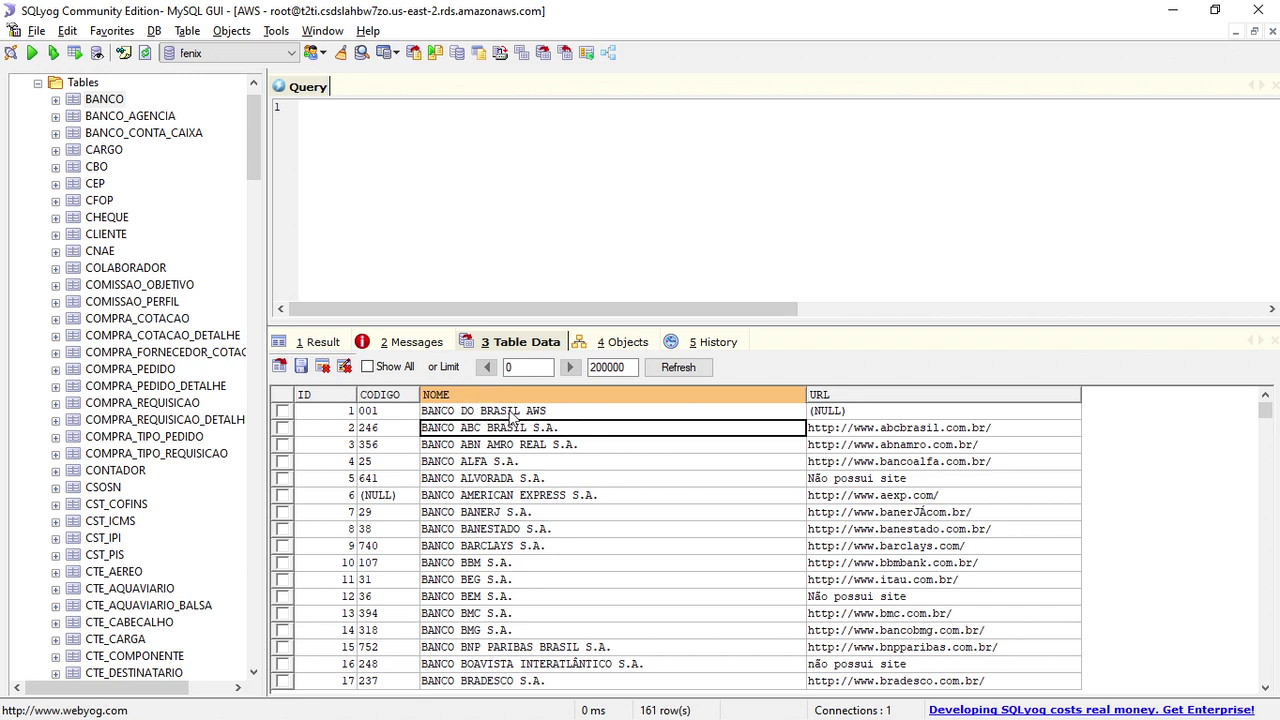
{"action": "left_click", "coordinate": [557, 411]}
{"action": "left_click", "coordinate": [555, 428]}
{"action": "left_click", "coordinate": [550, 412]}
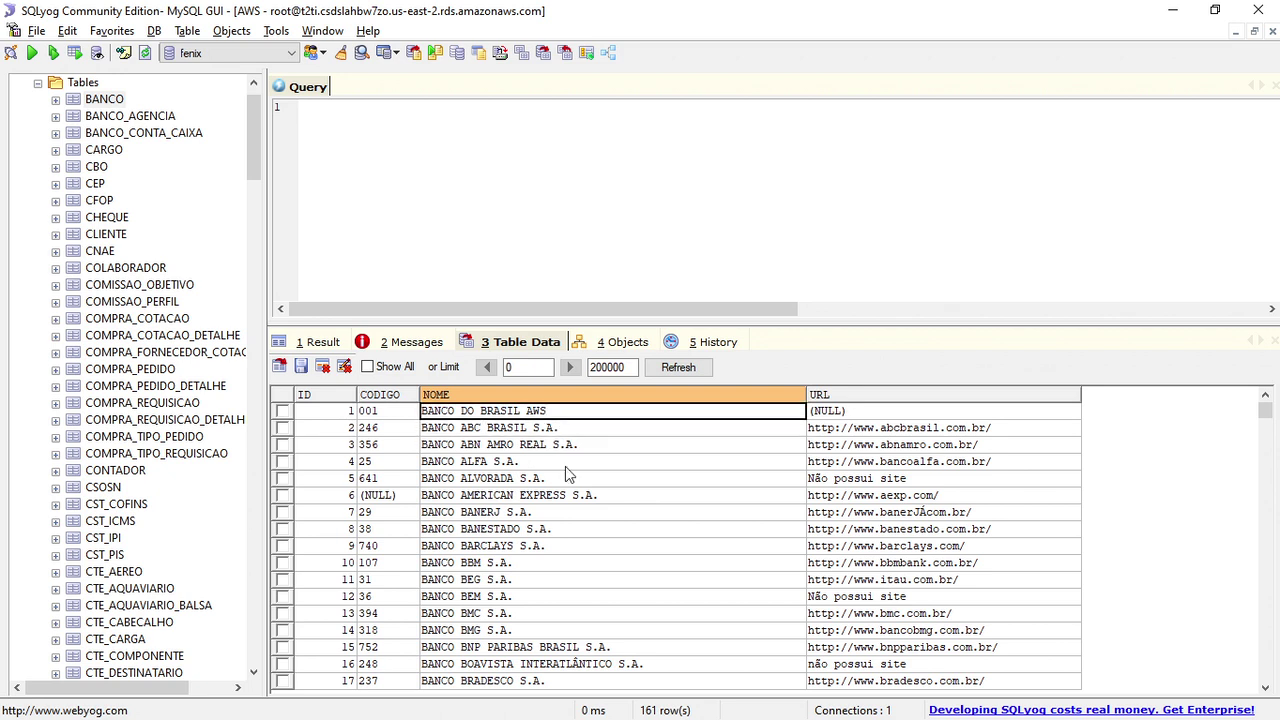
Switch back to the remote desktop session and bring up the Command Prompt holding the npm run start command in fenix-nest
{"action": "key", "text": "alt+Tab"}
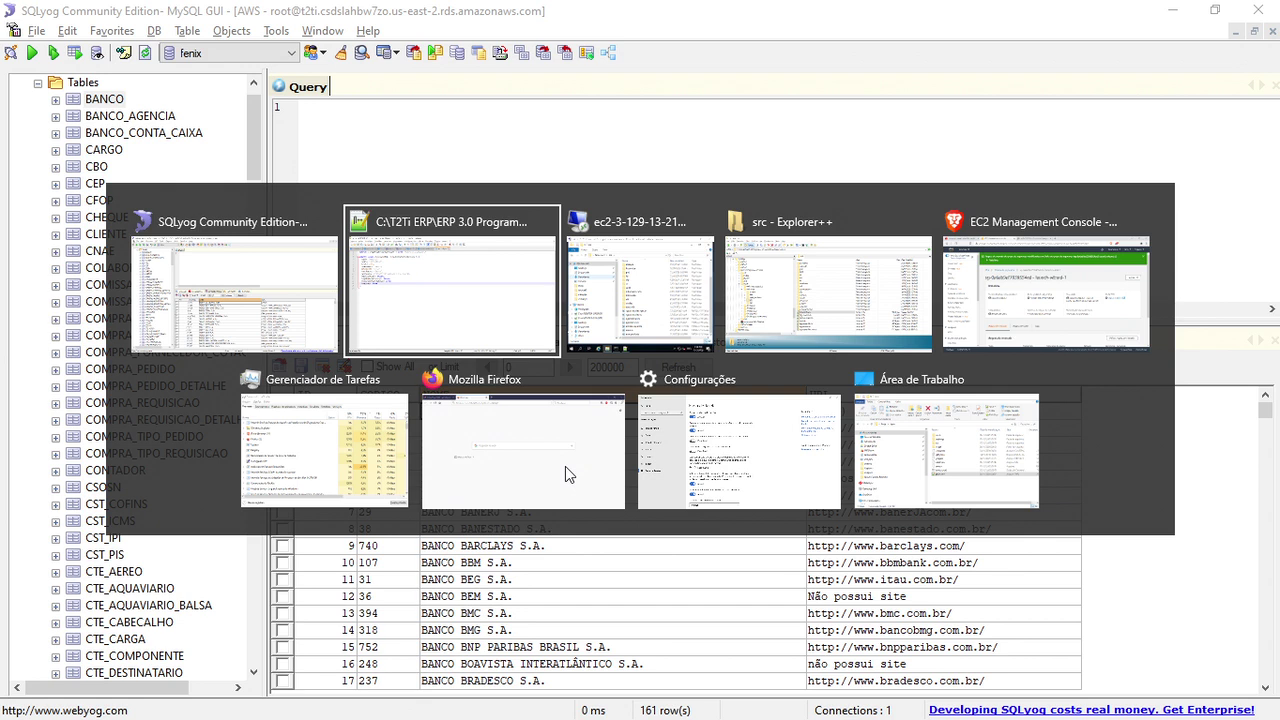
{"action": "key", "text": "alt+Tab"}
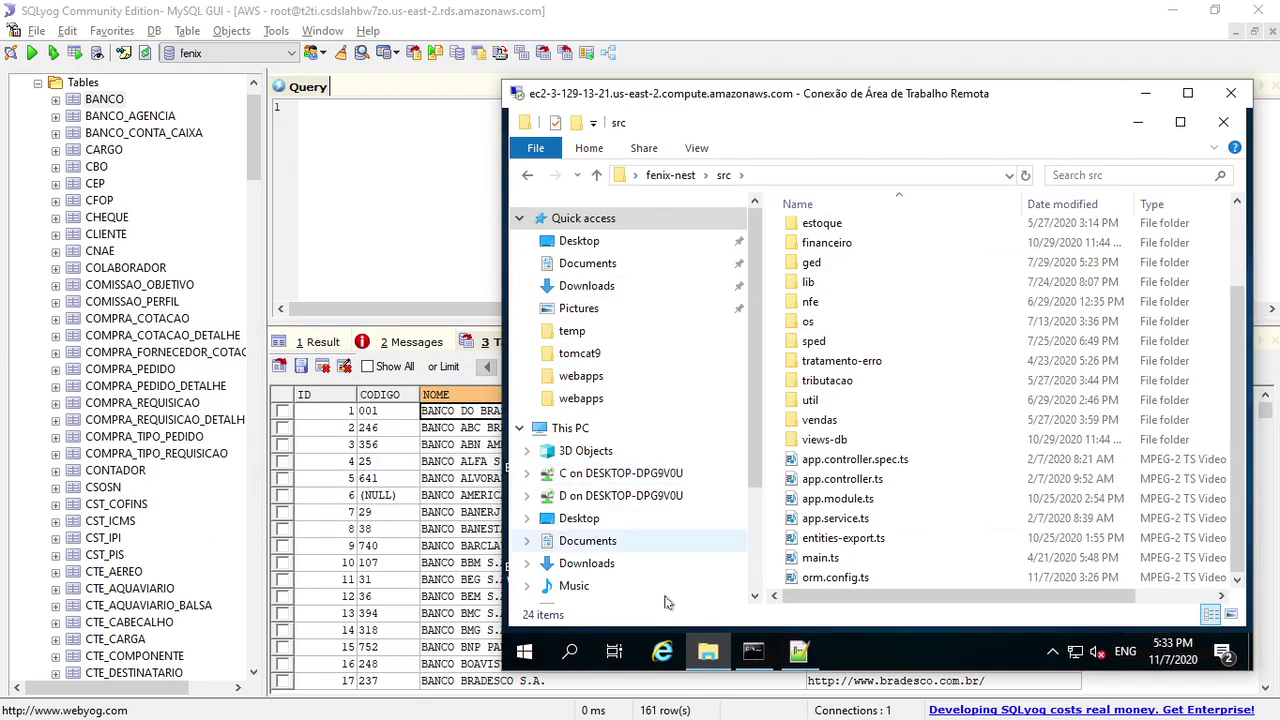
{"action": "left_click", "coordinate": [753, 651]}
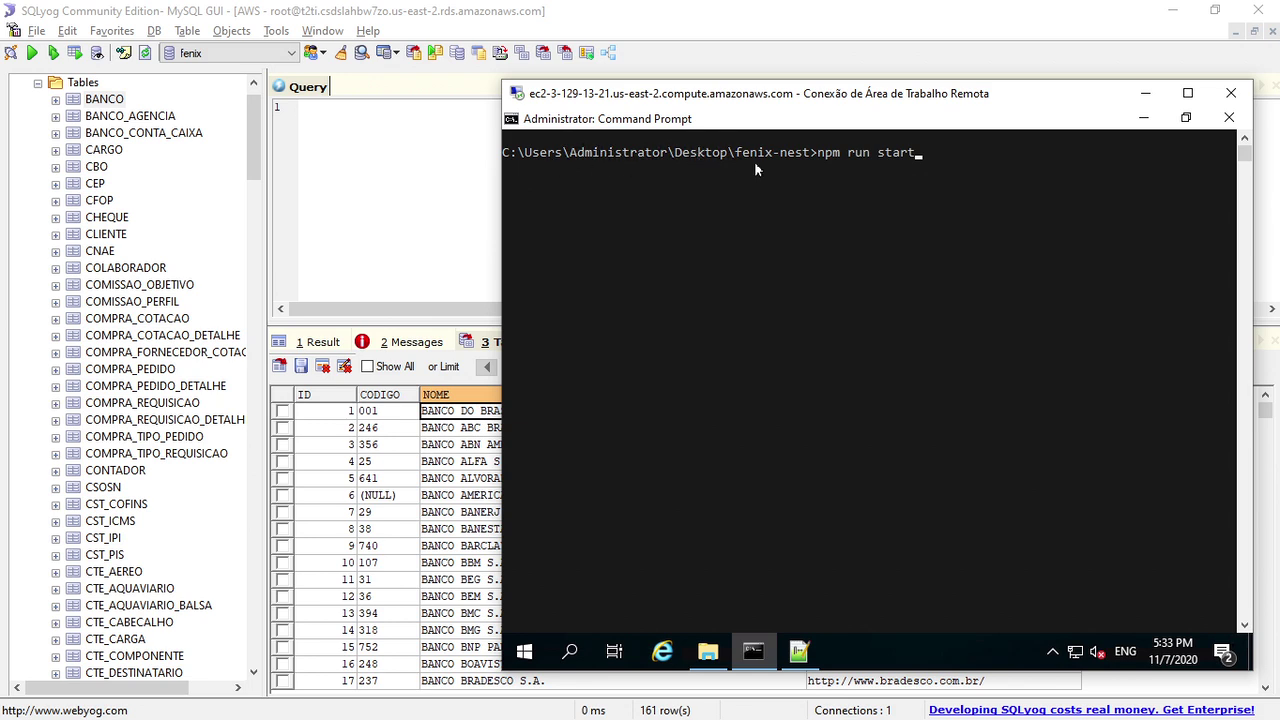
{"action": "key", "text": "alt+Tab"}
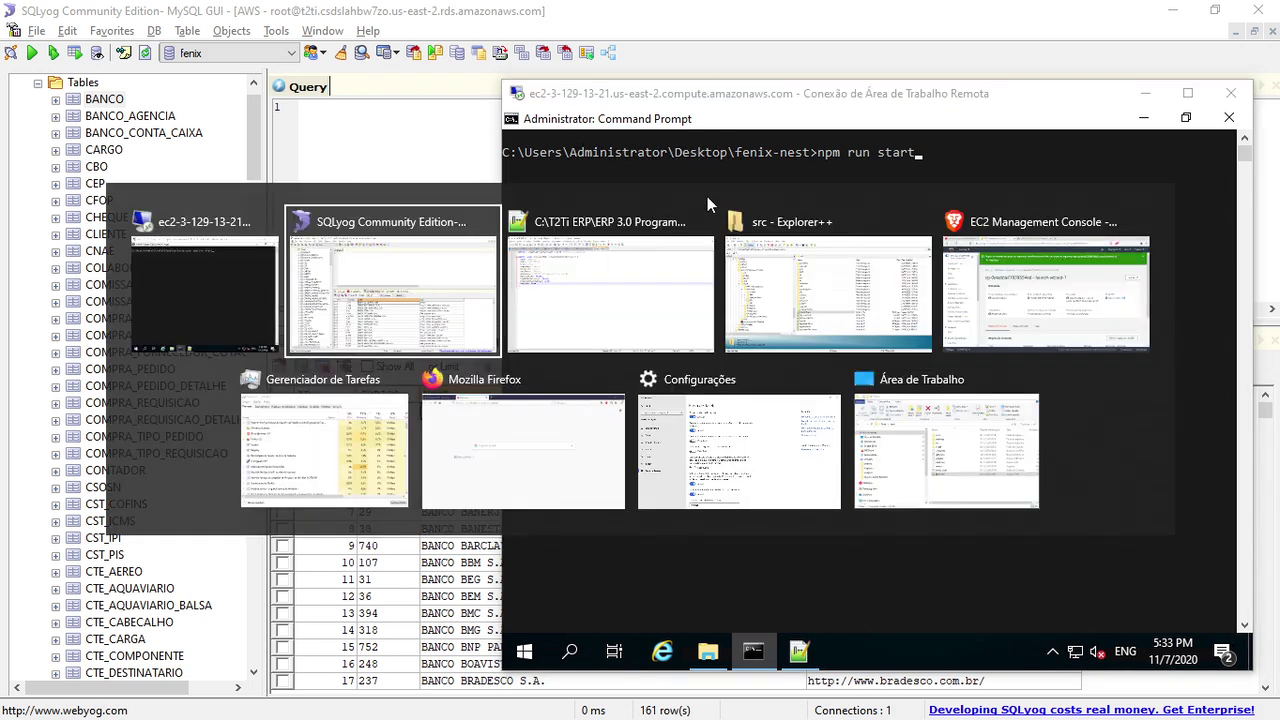
{"action": "key", "text": "Escape"}
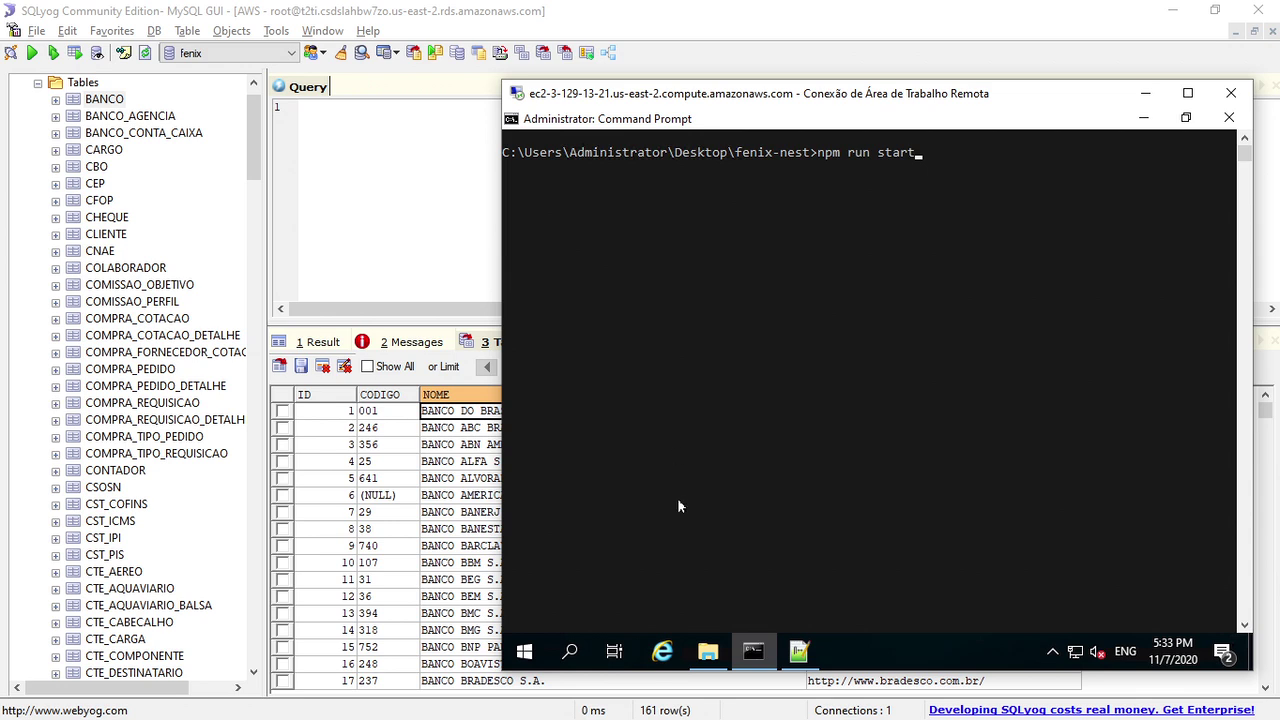
Start the Node server by running npm run start in the fenix-nest folder of the remote Command Prompt
{"action": "mouse_move", "coordinate": [724, 657]}
{"action": "left_click", "coordinate": [735, 503]}
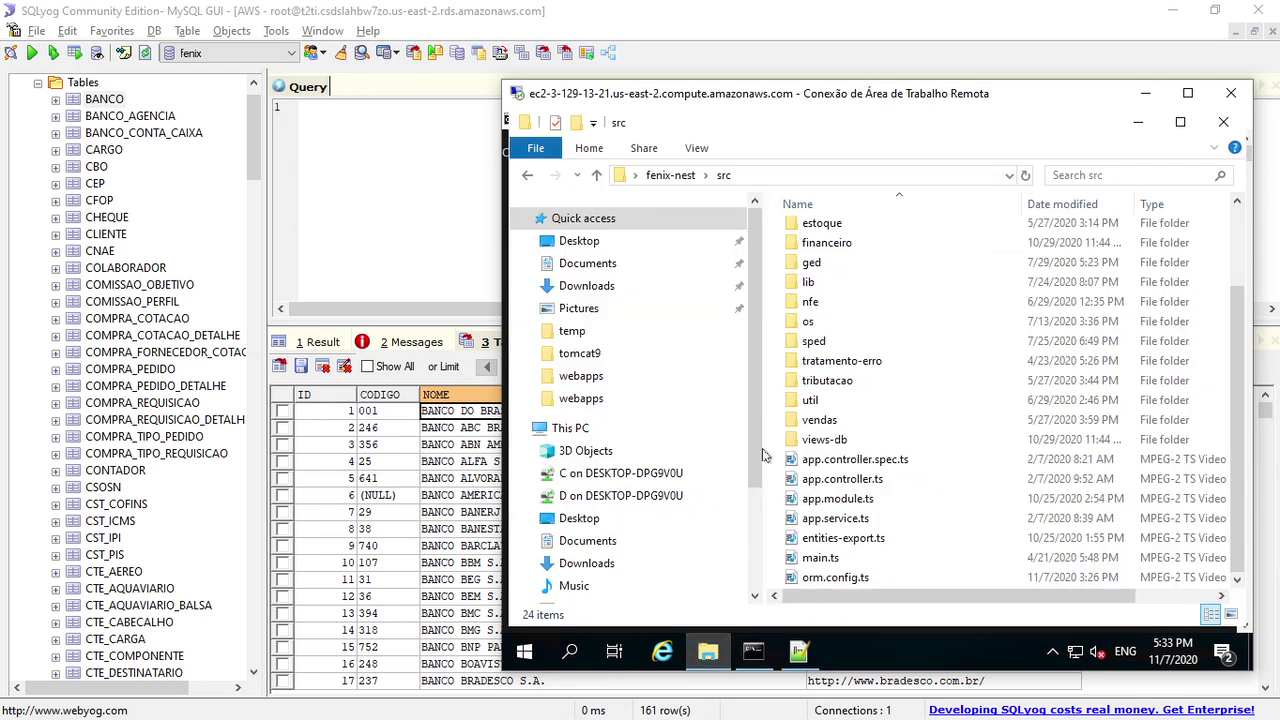
{"action": "left_click", "coordinate": [752, 655]}
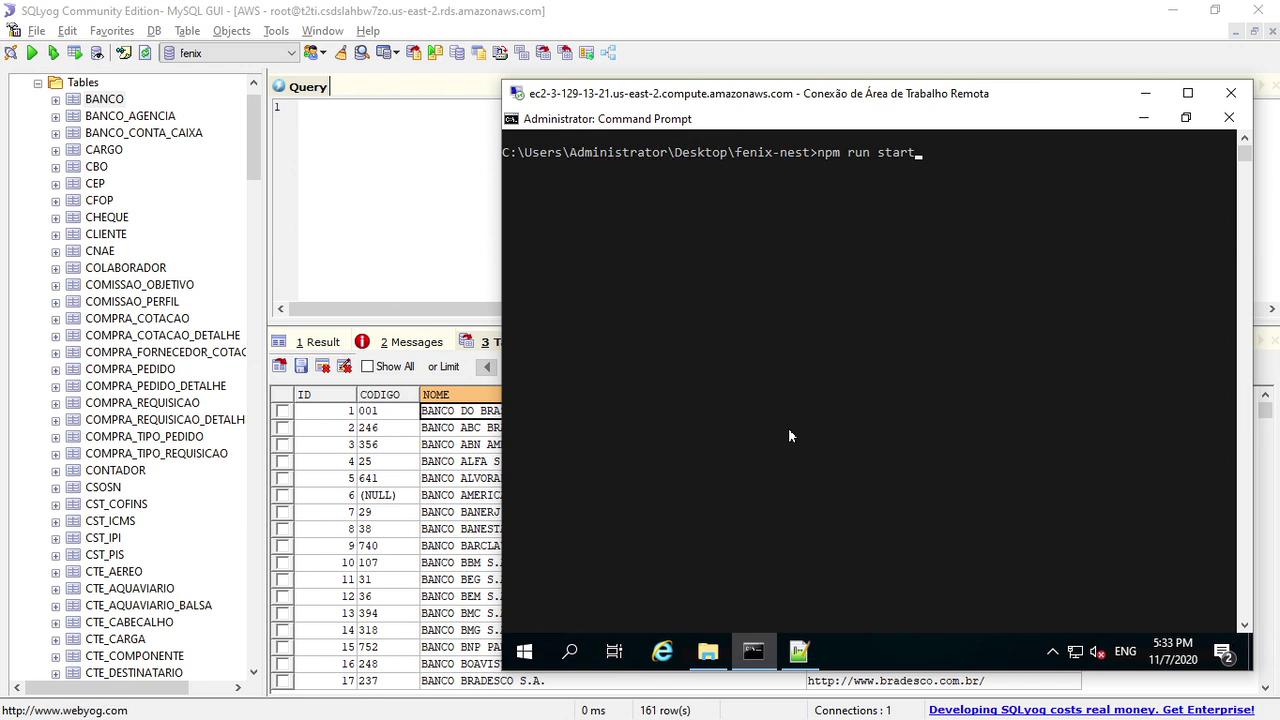
{"action": "key", "text": "Return"}
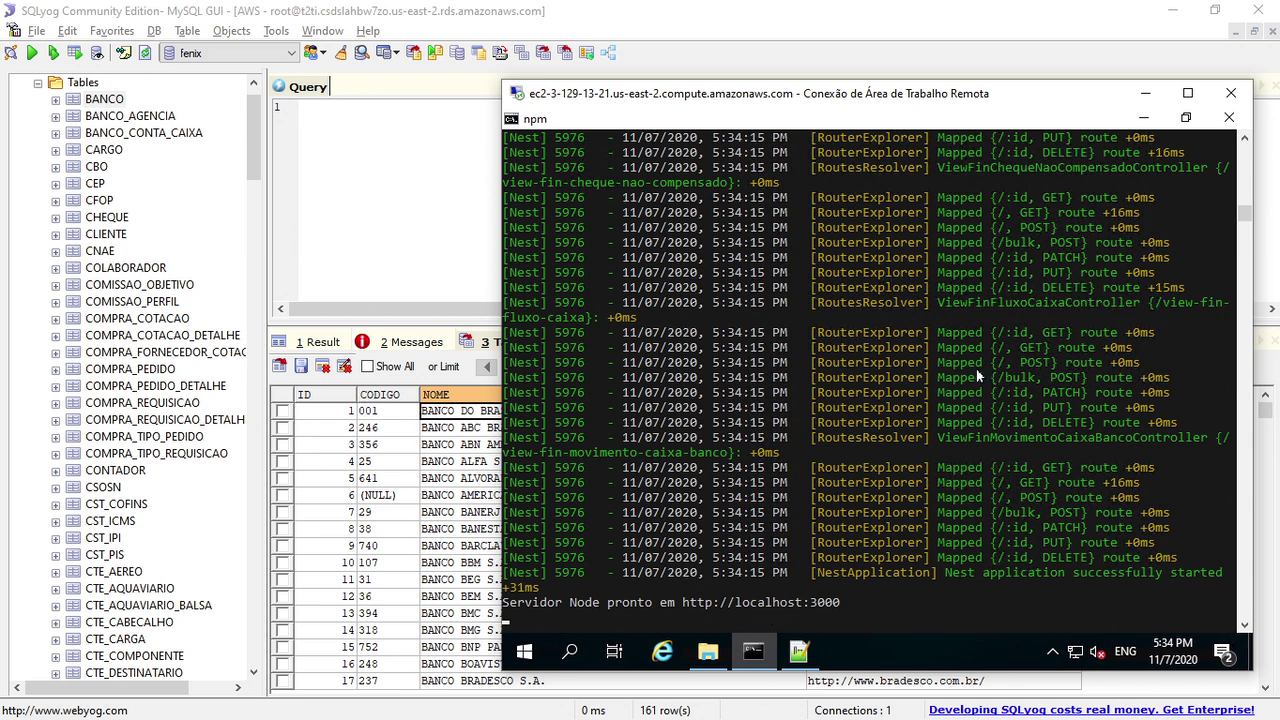
Open localhost:3000/banco/ in Chrome on the remote desktop and highlight the first bank's name in the response
{"action": "left_click", "coordinate": [1145, 120]}
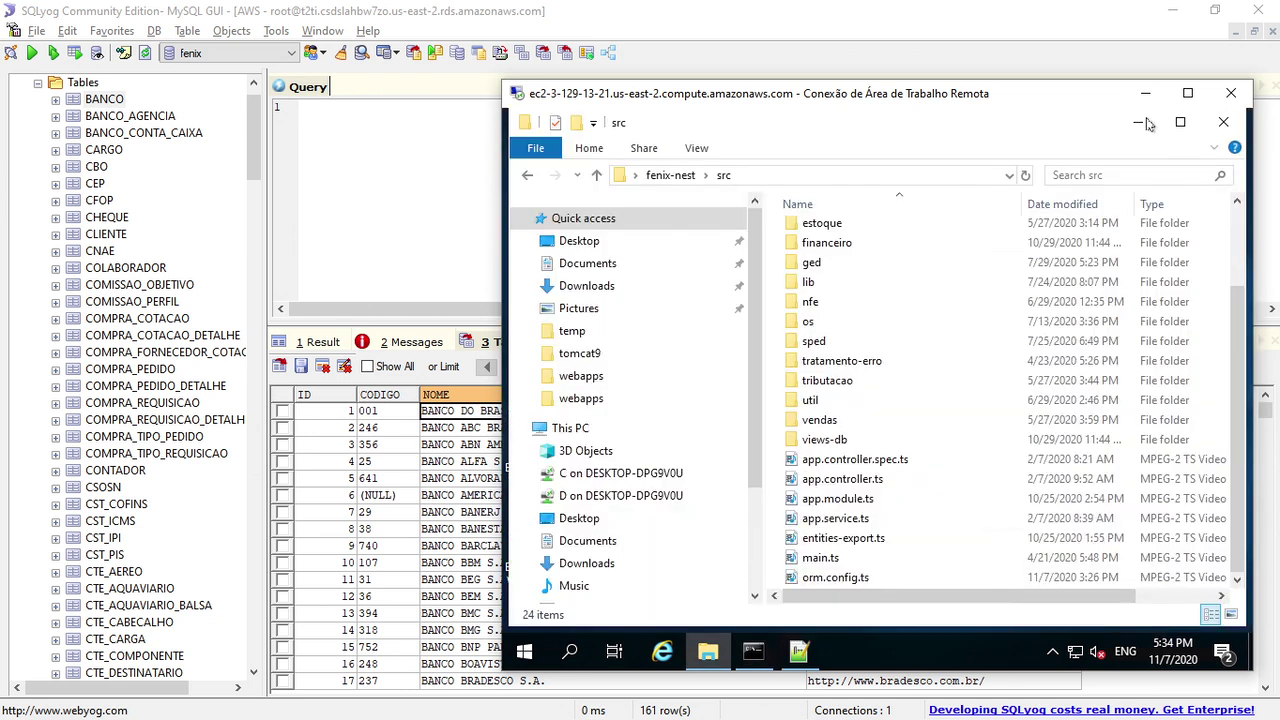
{"action": "left_click", "coordinate": [1140, 122]}
{"action": "double_click", "coordinate": [540, 245]}
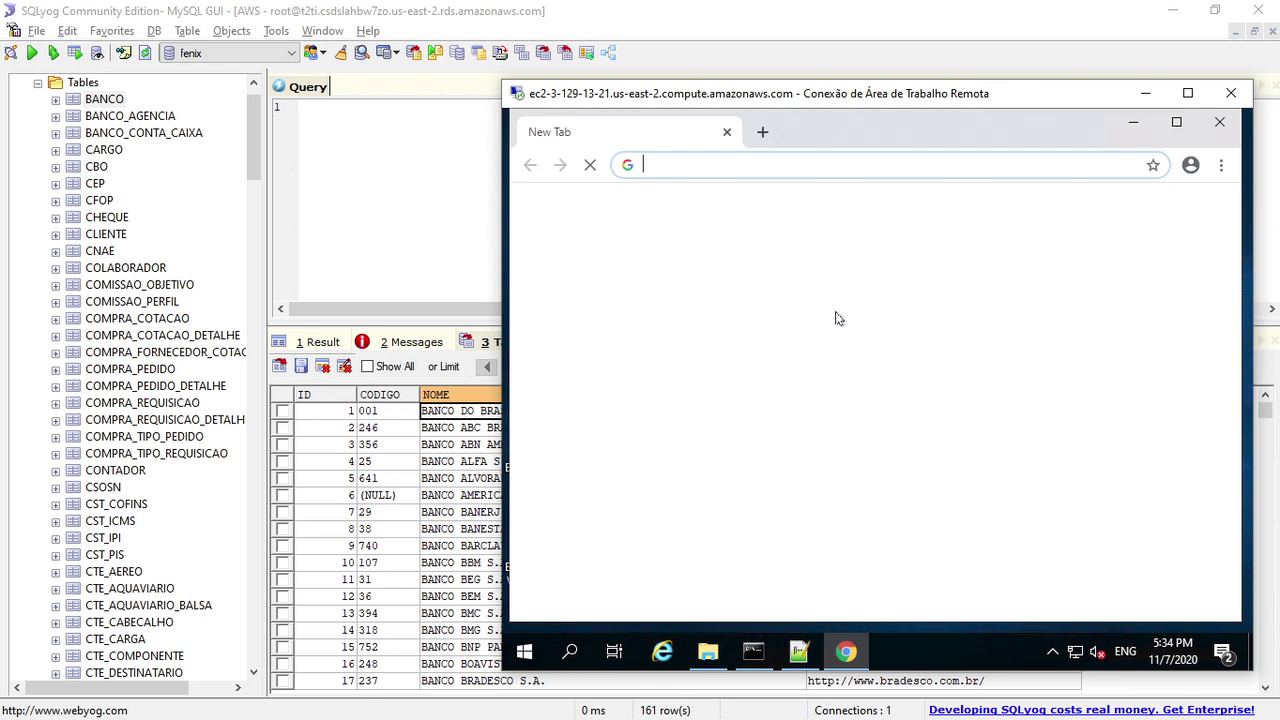
{"action": "type", "text": "local"}
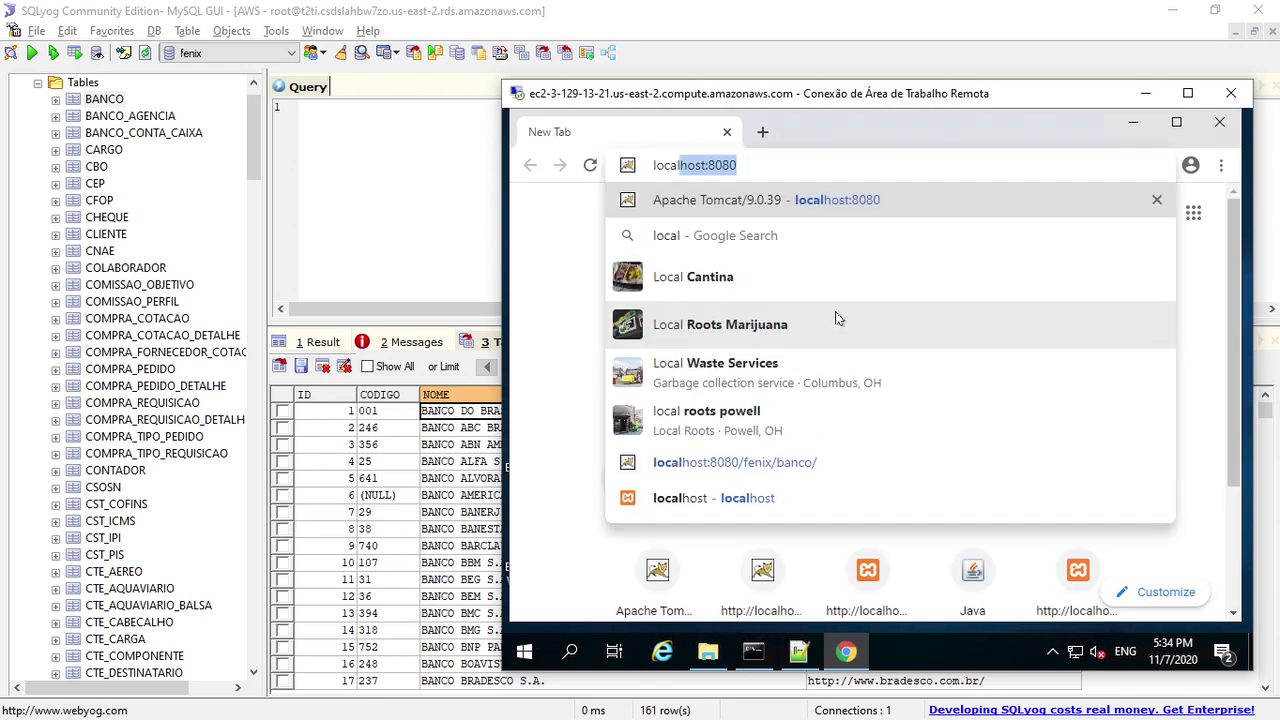
{"action": "type", "text": "host:3000"}
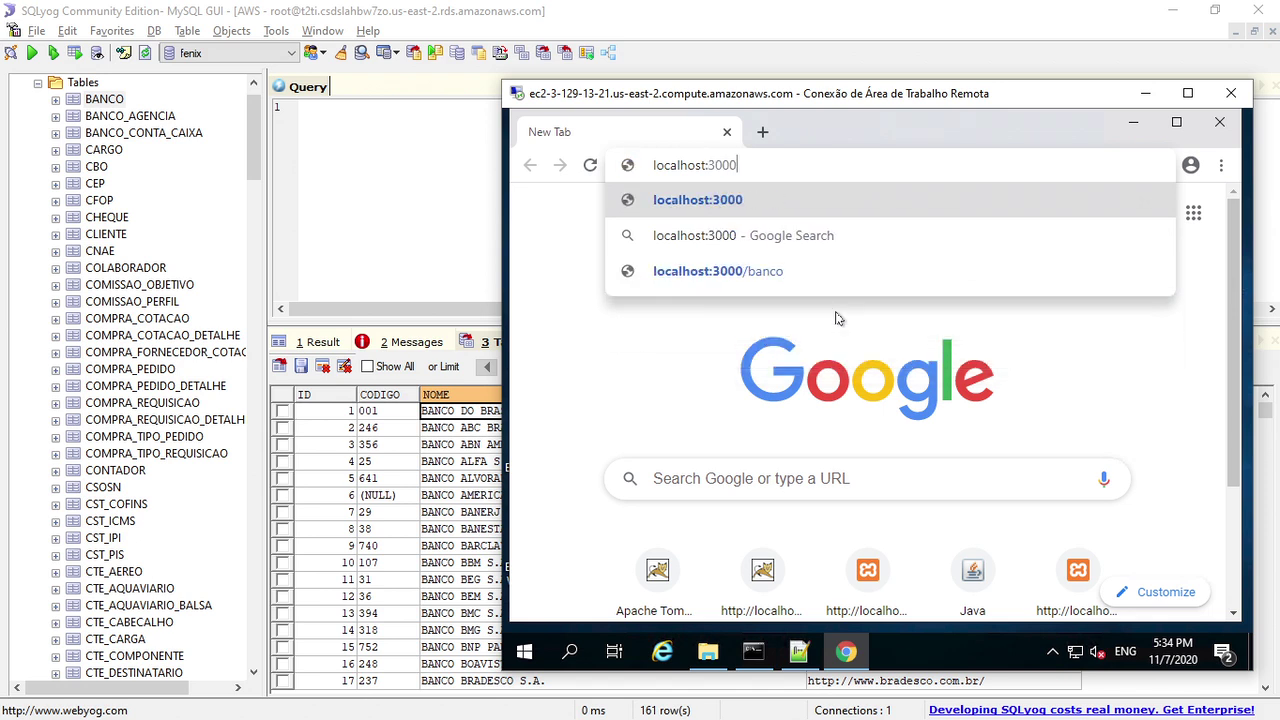
{"action": "type", "text": "/banci"}
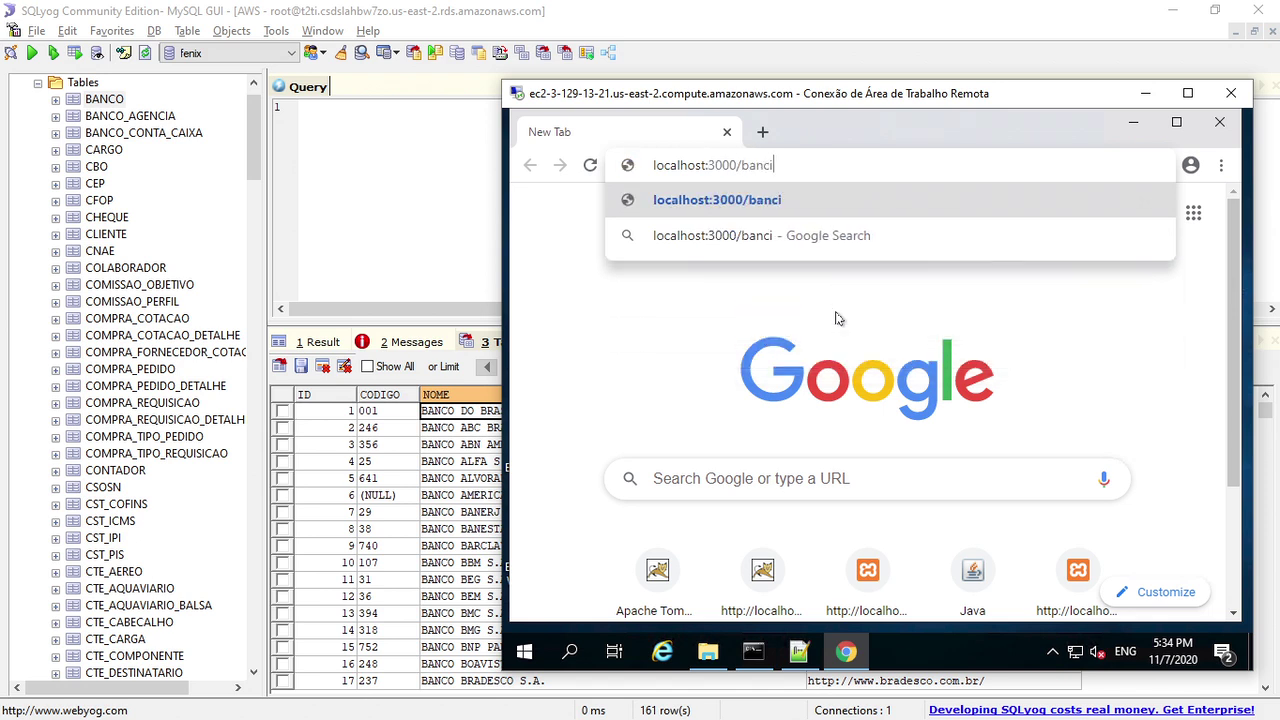
{"action": "key", "text": "BackSpace"}
{"action": "type", "text": "o/"}
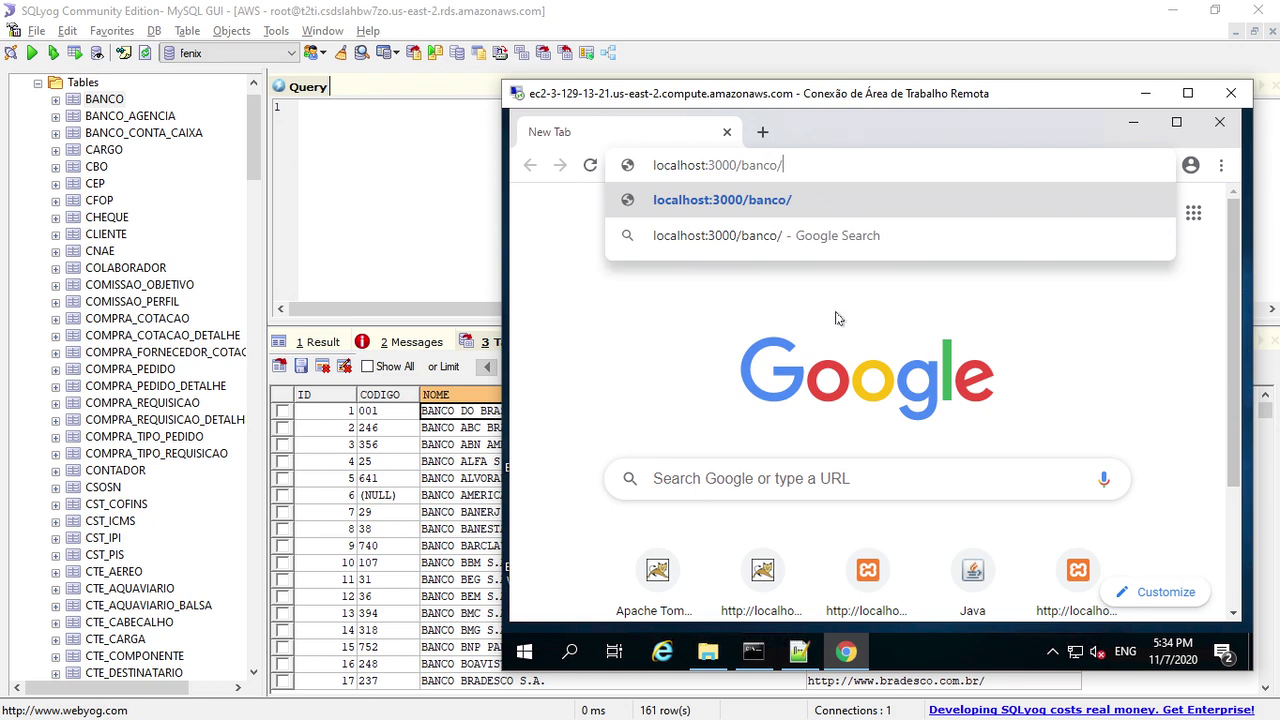
{"action": "key", "text": "Return"}
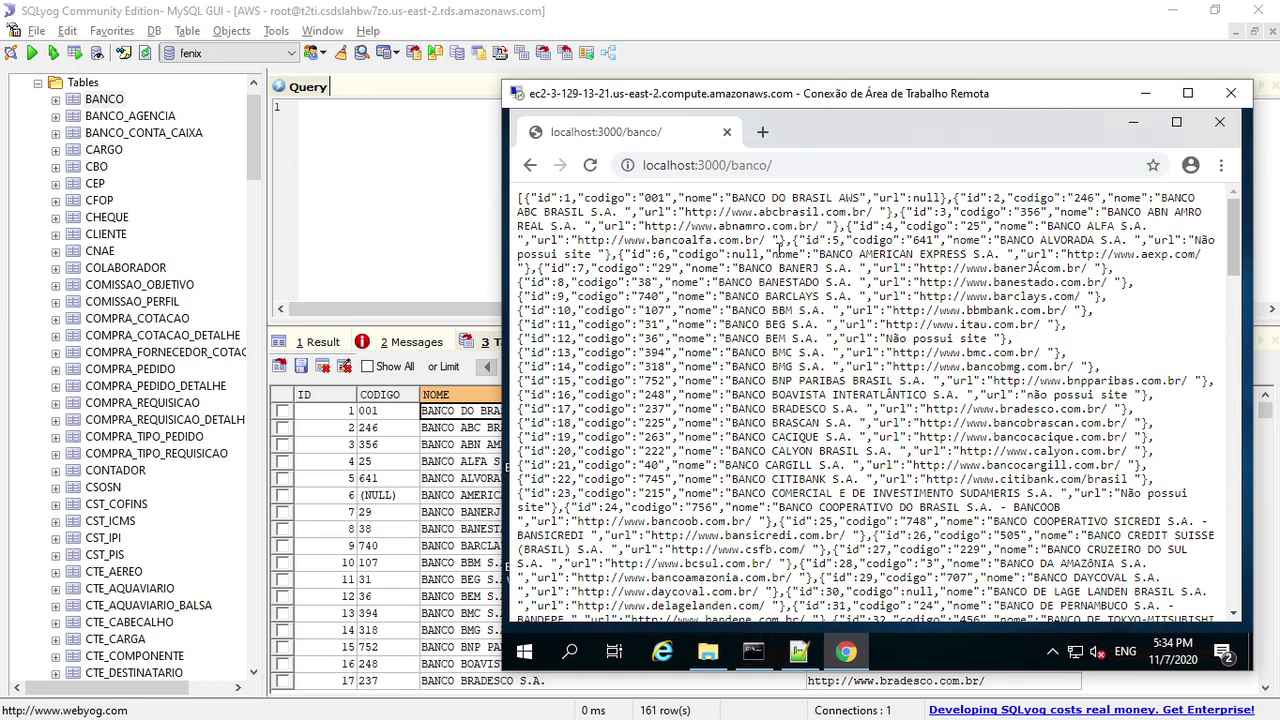
{"action": "left_click_drag", "start_coordinate": [726, 199], "coordinate": [862, 199]}
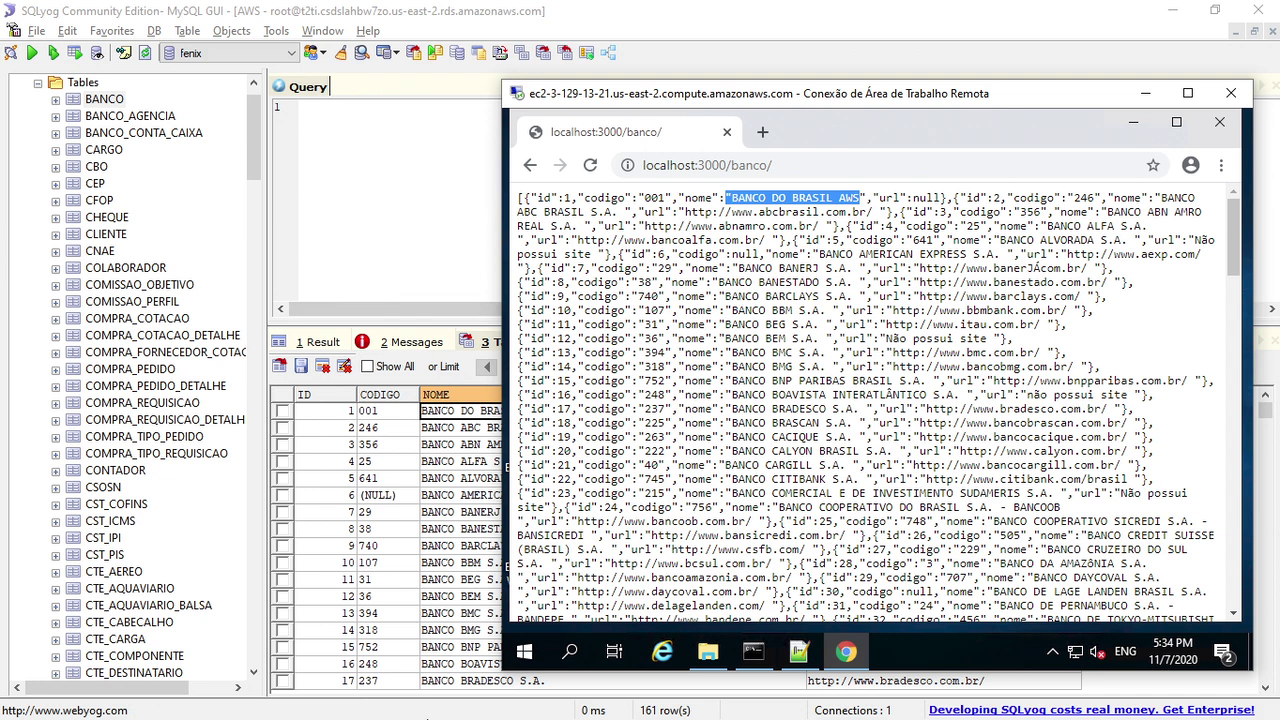
Switch to the AWS console in the local browser, open the running EC2 instance's details and copy its public IPv4 DNS
{"action": "key", "text": "alt+Tab"}
{"action": "key", "text": "alt+Tab"}
{"action": "key", "text": "alt+Tab"}
{"action": "key", "text": "alt+Tab"}
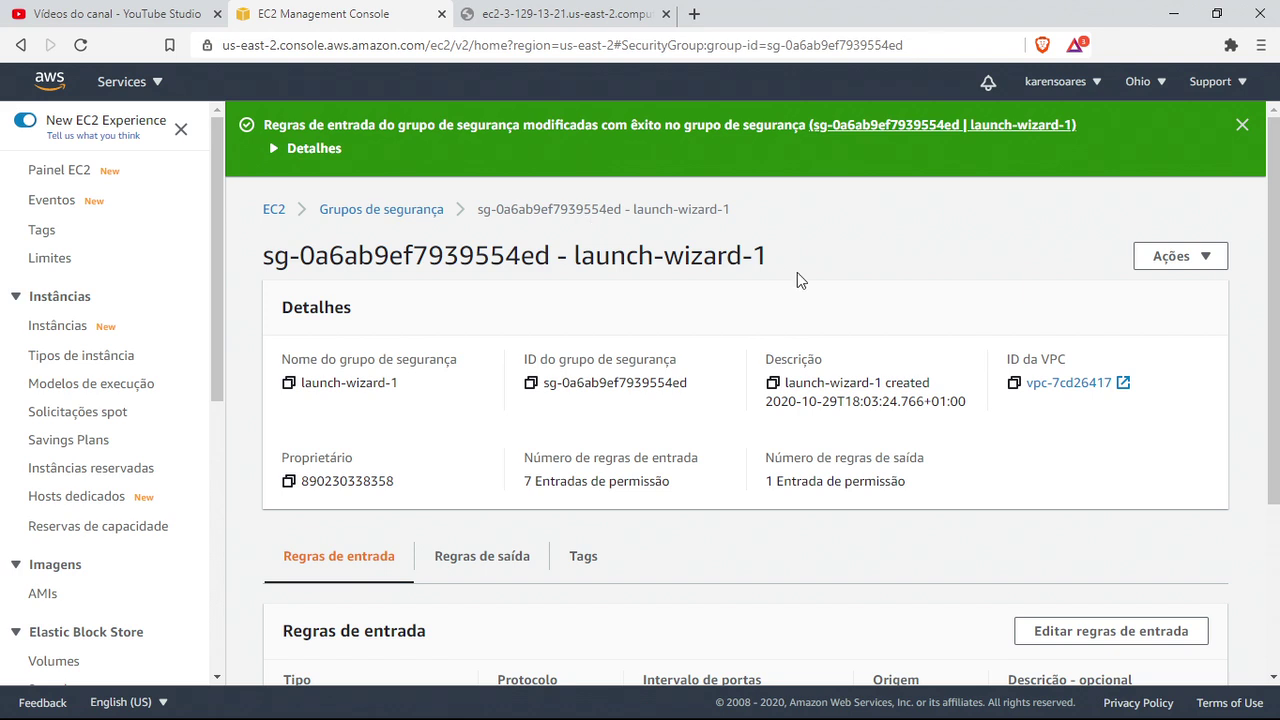
{"action": "left_click", "coordinate": [113, 88]}
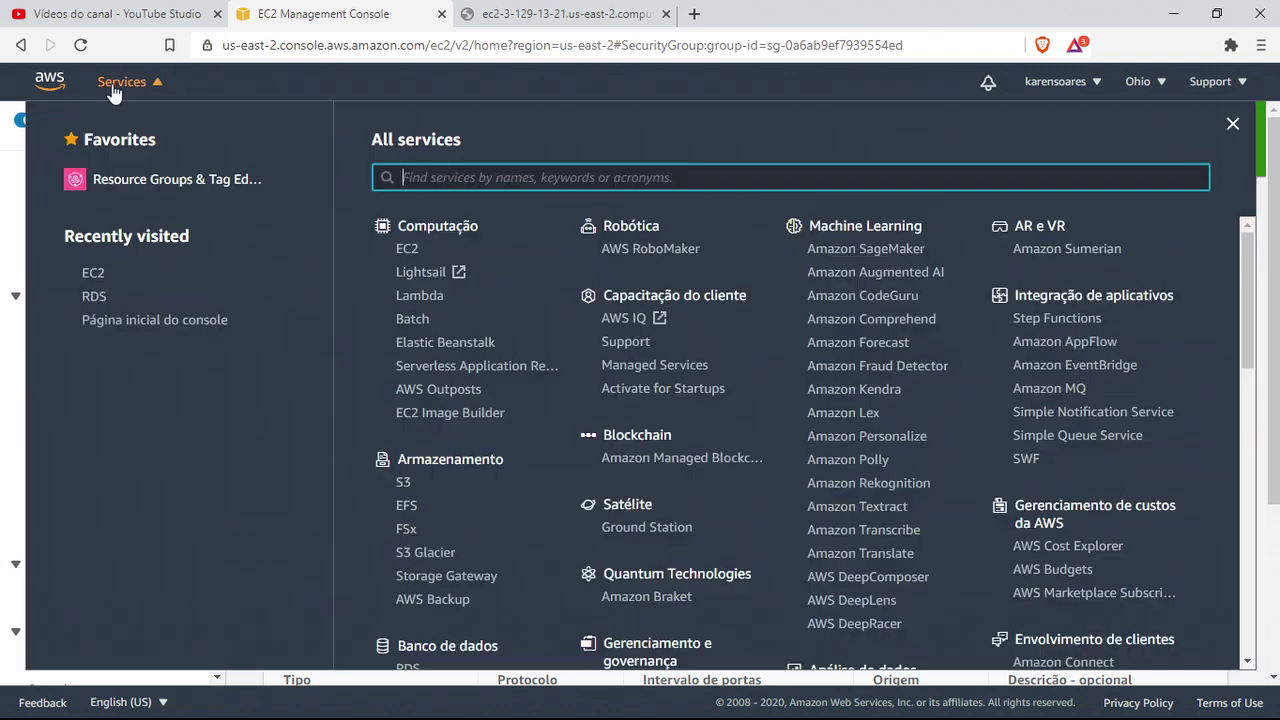
{"action": "left_click", "coordinate": [408, 252]}
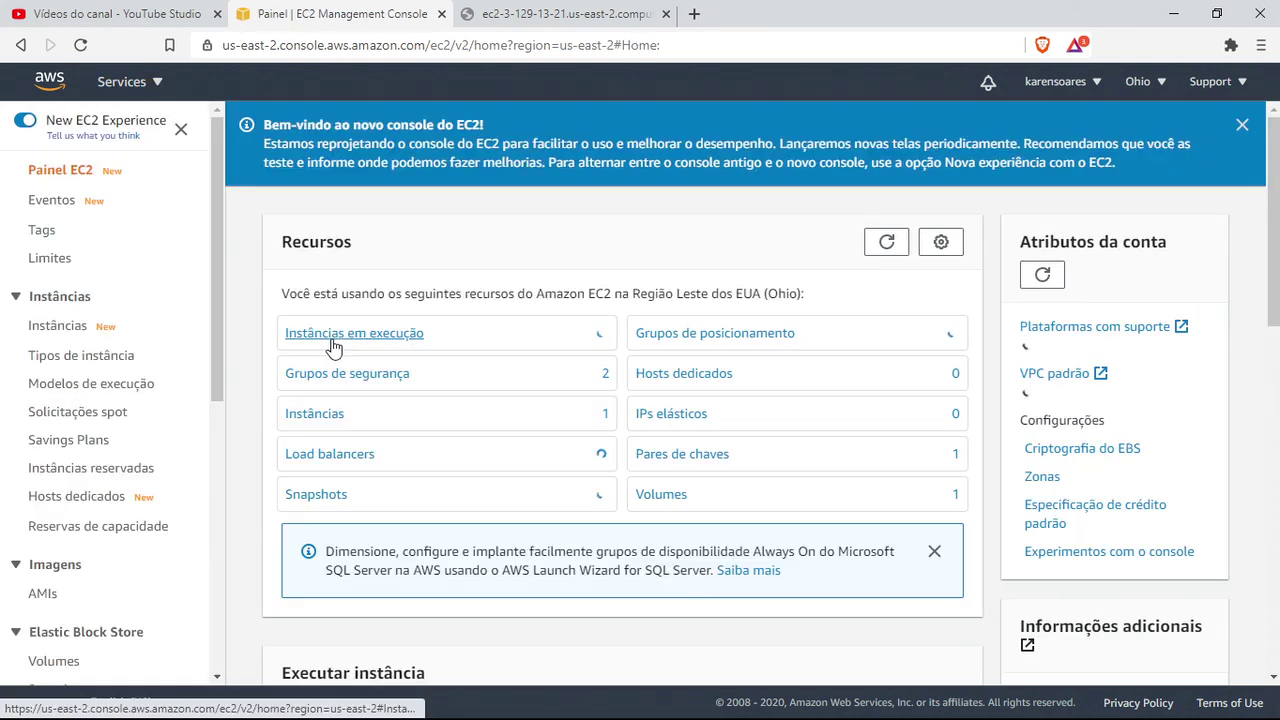
{"action": "left_click", "coordinate": [358, 338]}
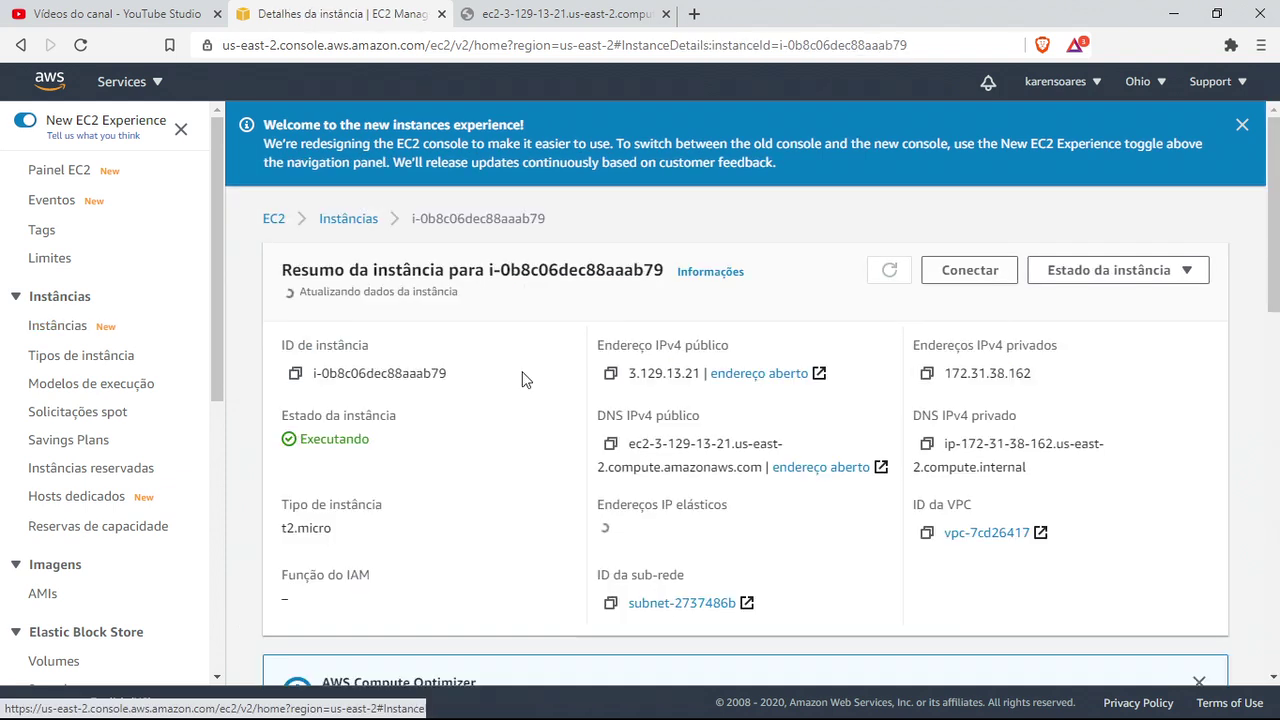
{"action": "left_click_drag", "start_coordinate": [762, 465], "coordinate": [602, 420]}
{"action": "key", "text": "ctrl+c"}
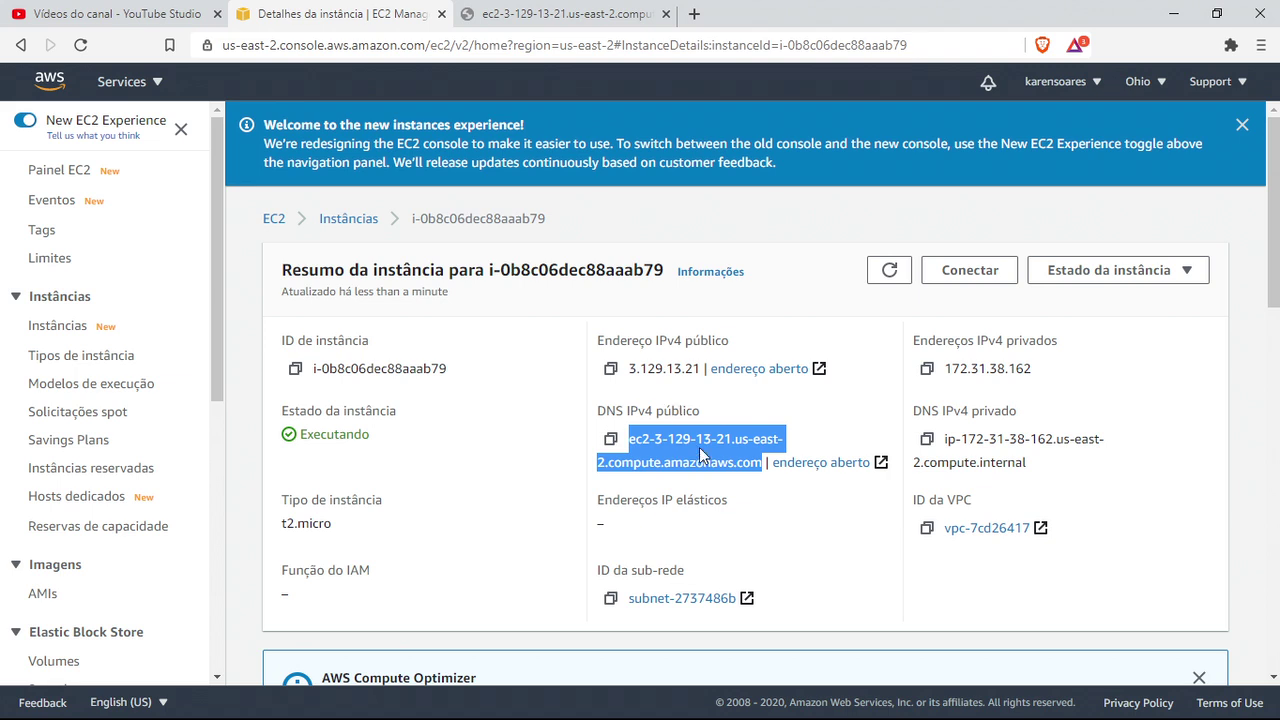
Try to load the banco endpoint at ec2-3-129-13-21.us-east-2.compute.amazonaws.com:3000/banco in the other browser tab
{"action": "left_click", "coordinate": [595, 12]}
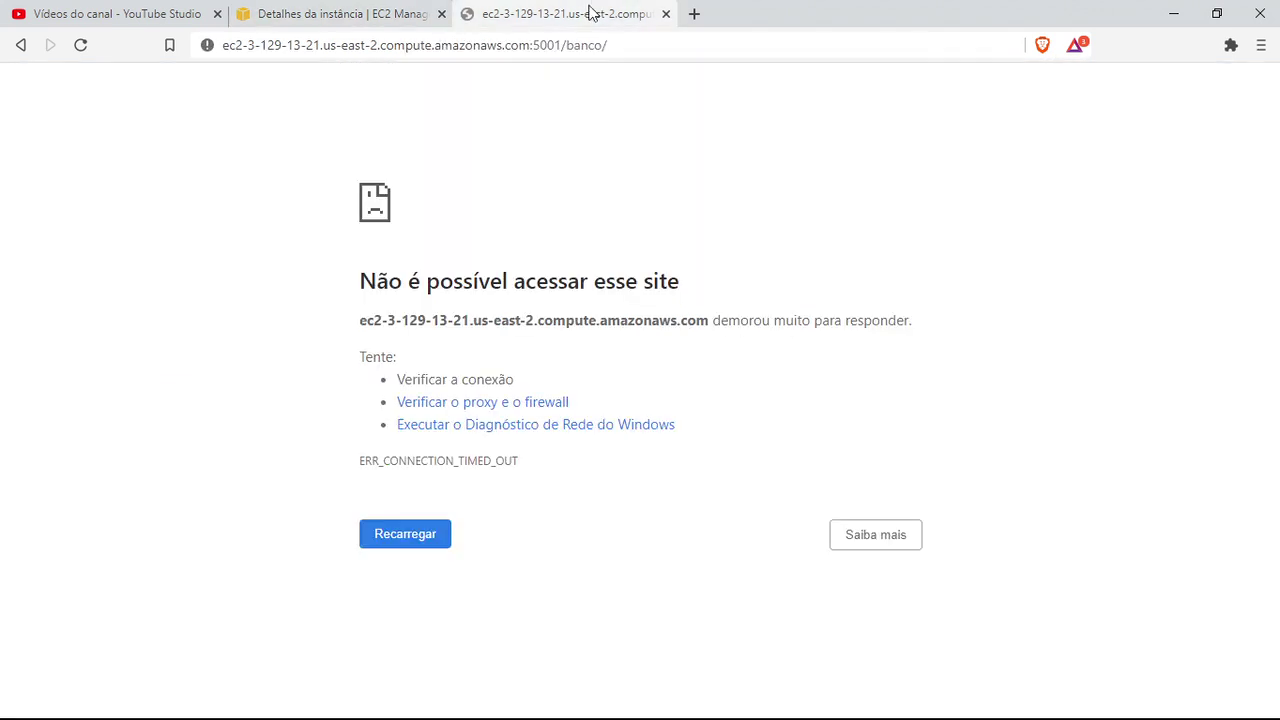
{"action": "left_click", "coordinate": [646, 46]}
{"action": "key", "text": "ctrl+v"}
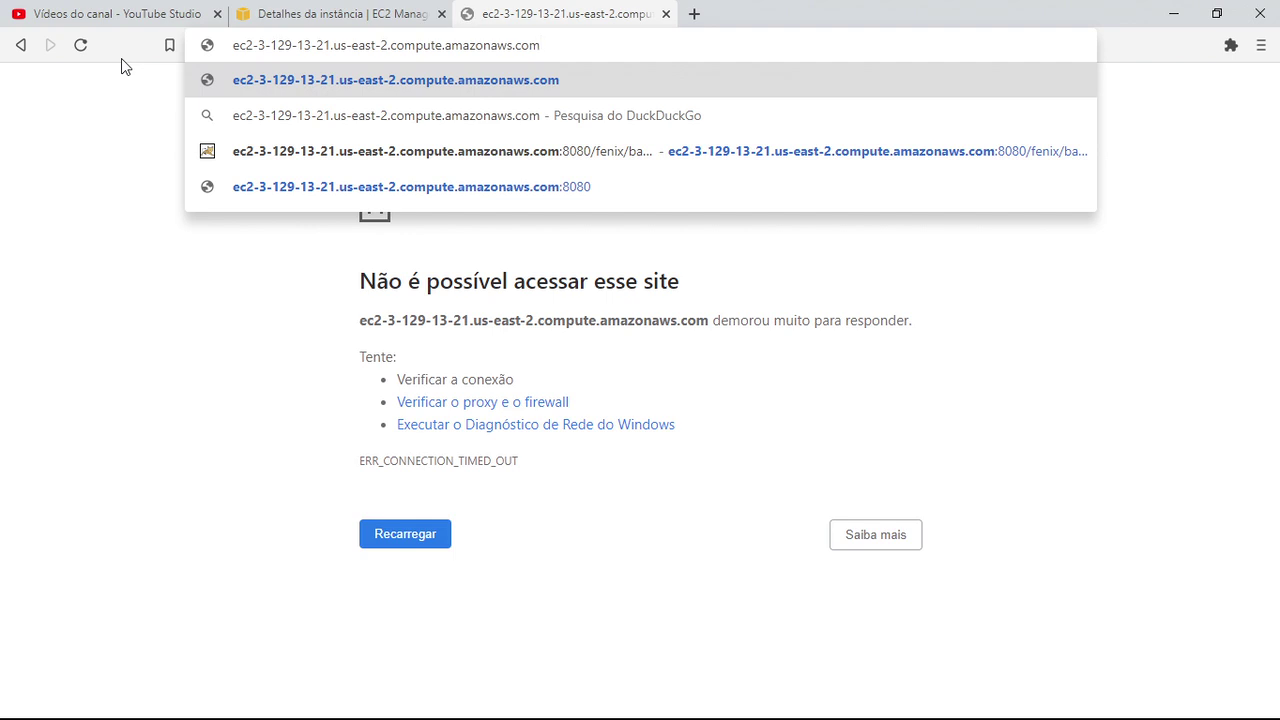
{"action": "type", "text": ":300"}
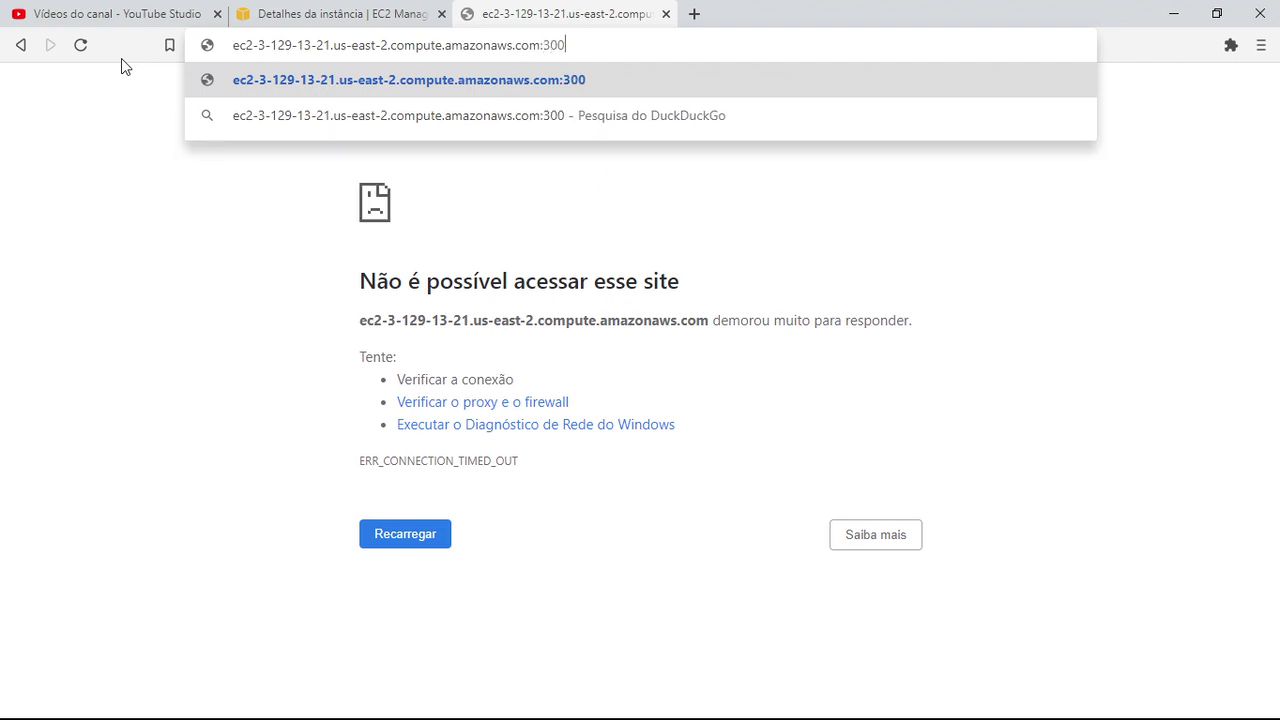
{"action": "type", "text": "0/banco"}
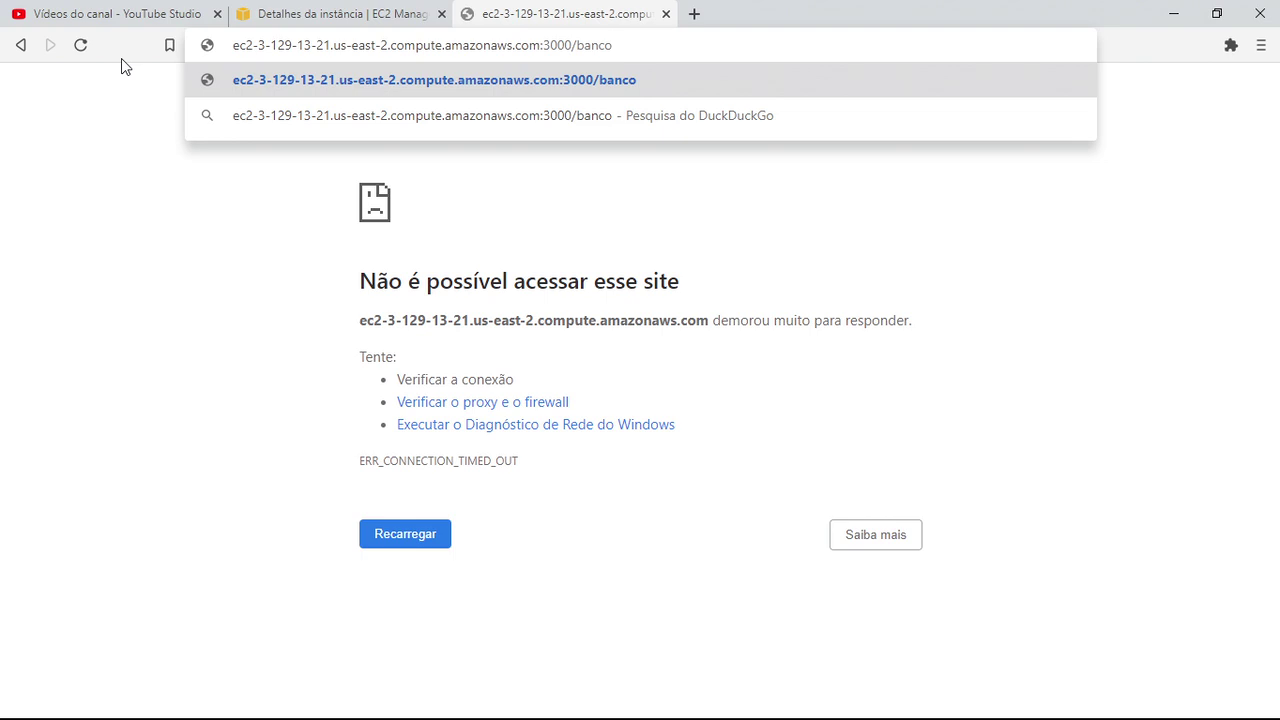
{"action": "key", "text": "Return"}
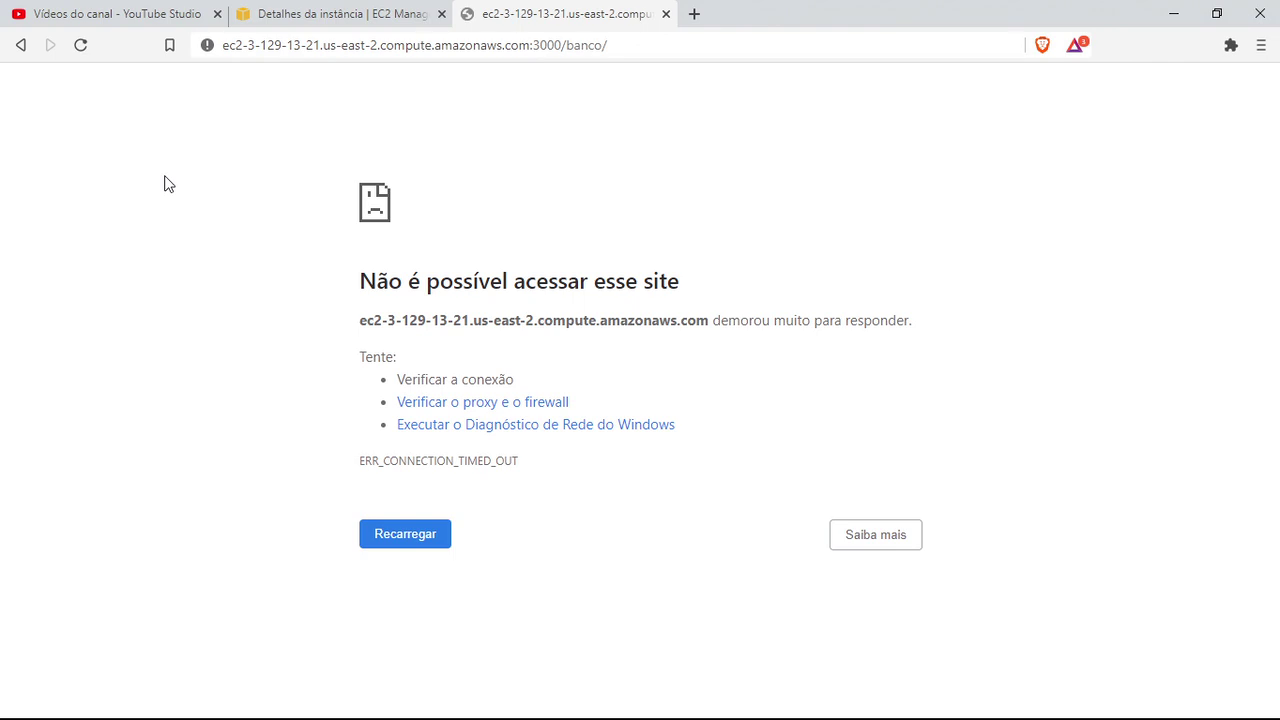
Return to the EC2 instance's details, examine its inbound security rules and open the launch-wizard-1 security group
{"action": "left_click", "coordinate": [360, 8]}
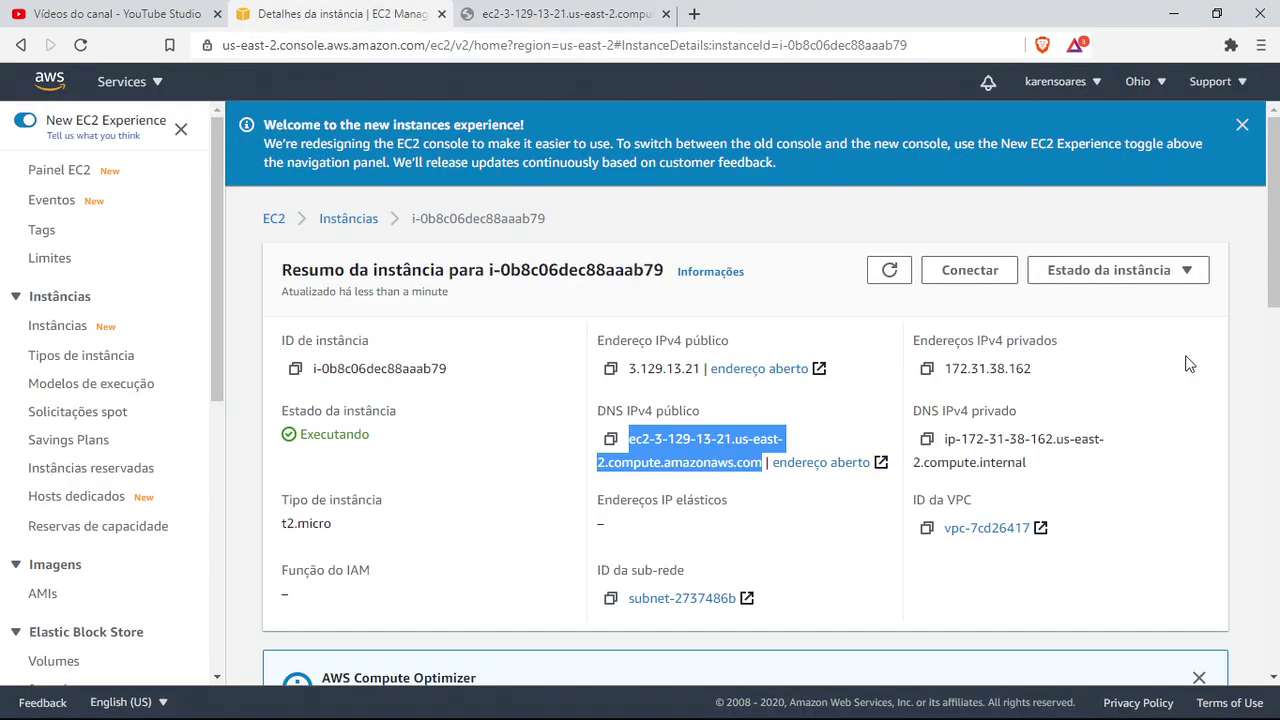
{"action": "left_click_drag", "start_coordinate": [1274, 250], "coordinate": [1274, 447]}
{"action": "left_click", "coordinate": [418, 198]}
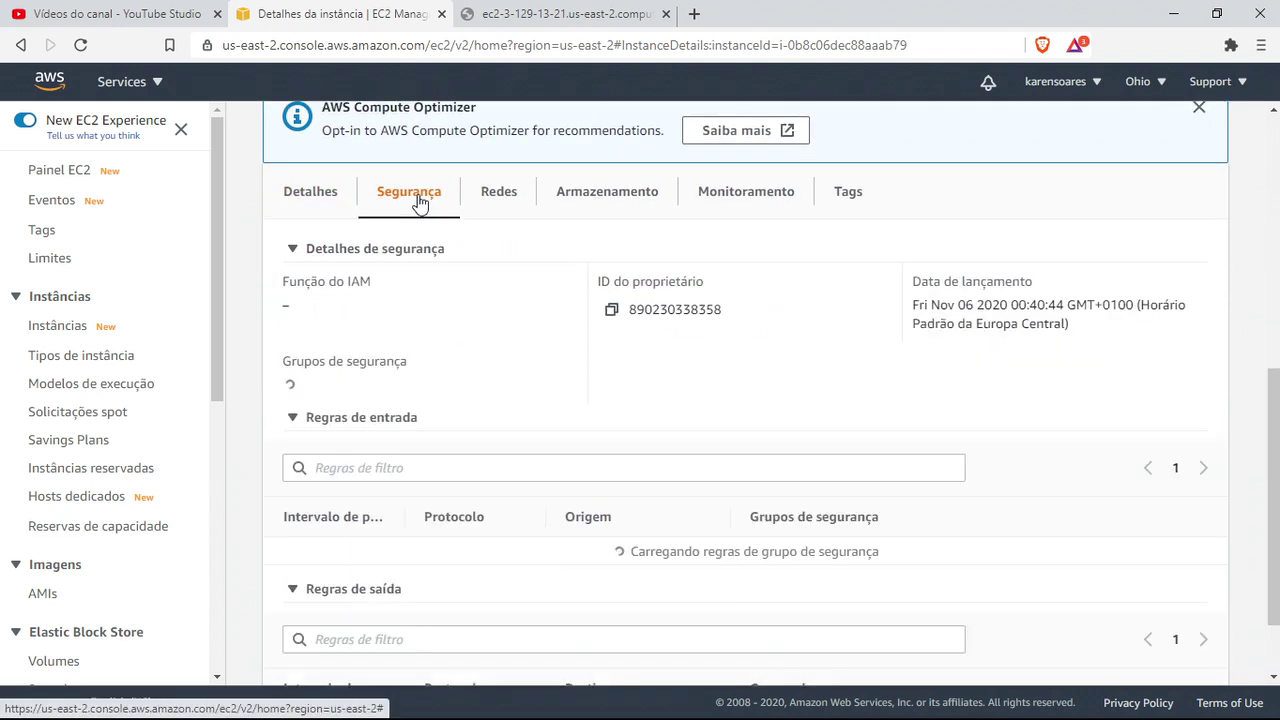
{"action": "scroll", "coordinate": [960, 520], "scroll_direction": "down", "scroll_amount": 3}
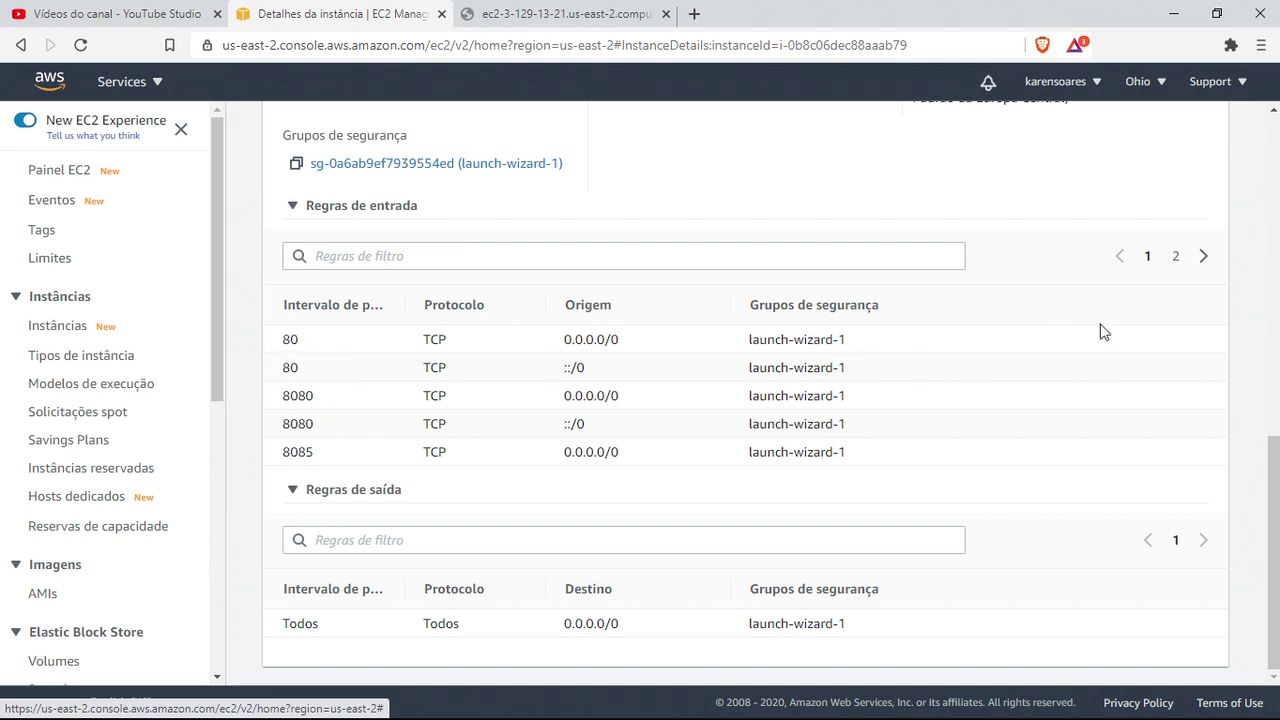
{"action": "scroll", "coordinate": [1180, 456], "scroll_direction": "up", "scroll_amount": 2}
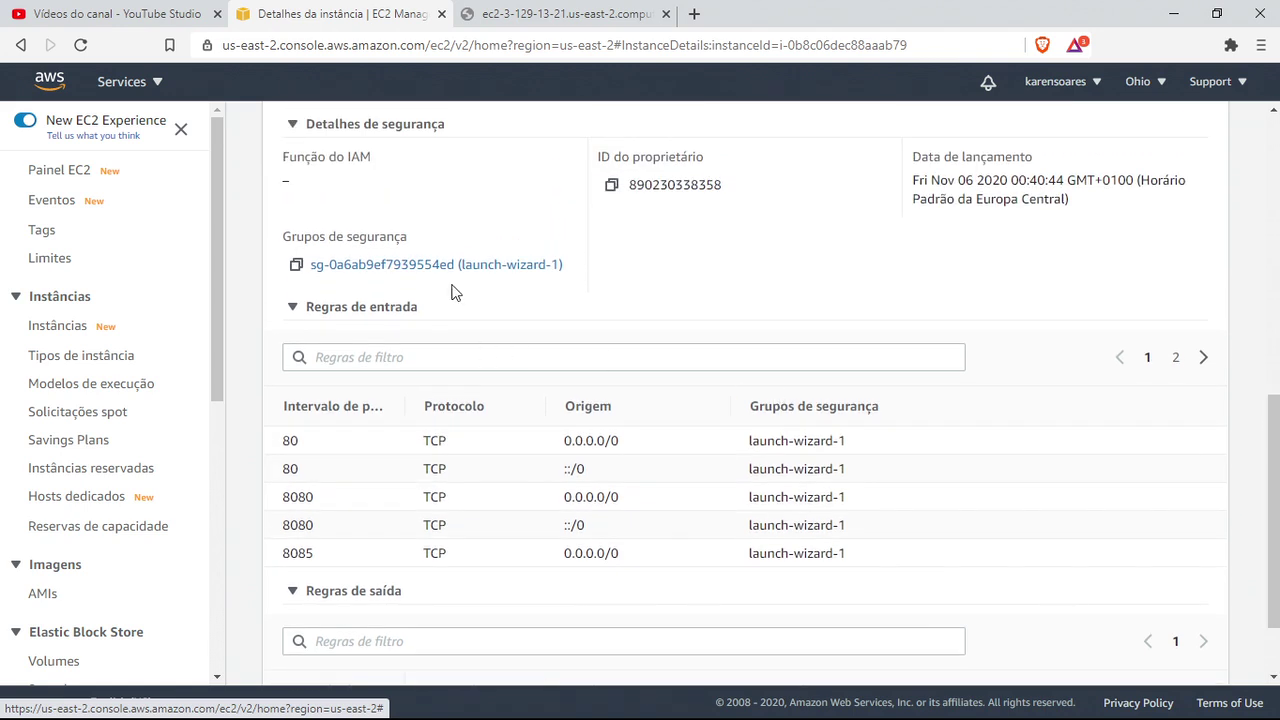
{"action": "left_click", "coordinate": [453, 266]}
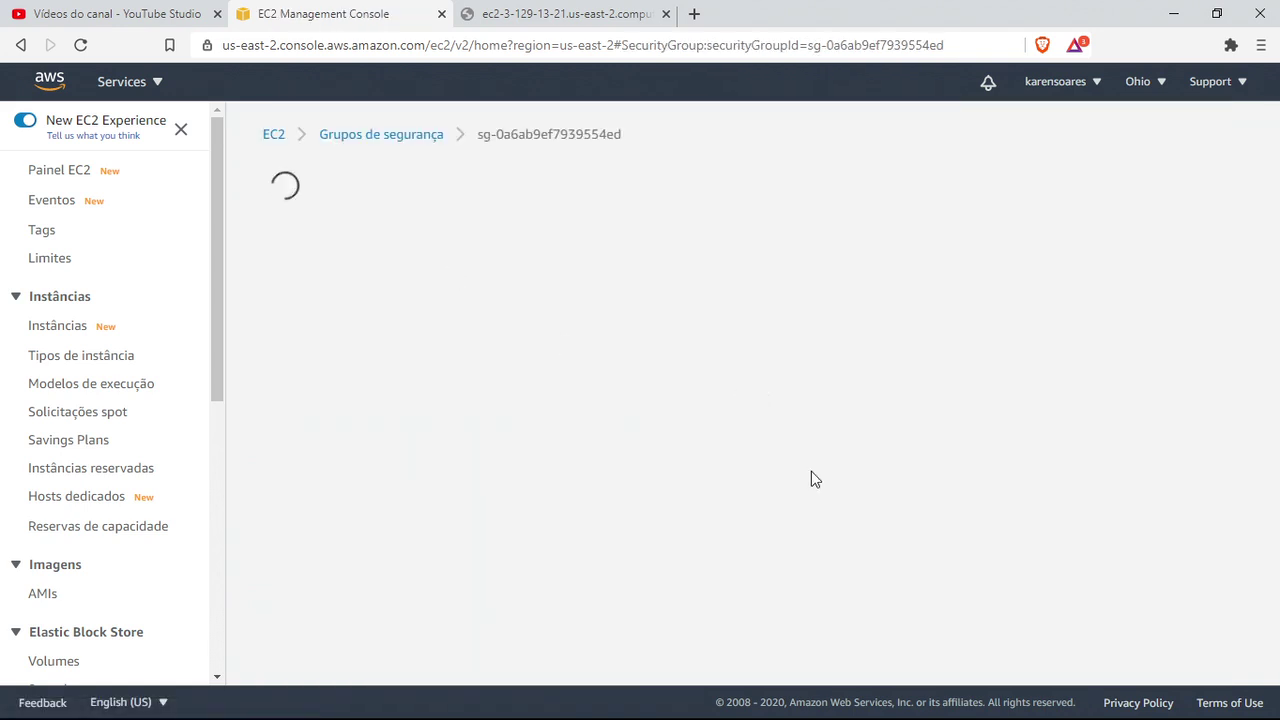
Add a custom TCP inbound rule for port 3000 with source Qualquer lugar to launch-wizard-1 and save the rules
{"action": "scroll", "coordinate": [770, 400], "scroll_direction": "down", "scroll_amount": 2}
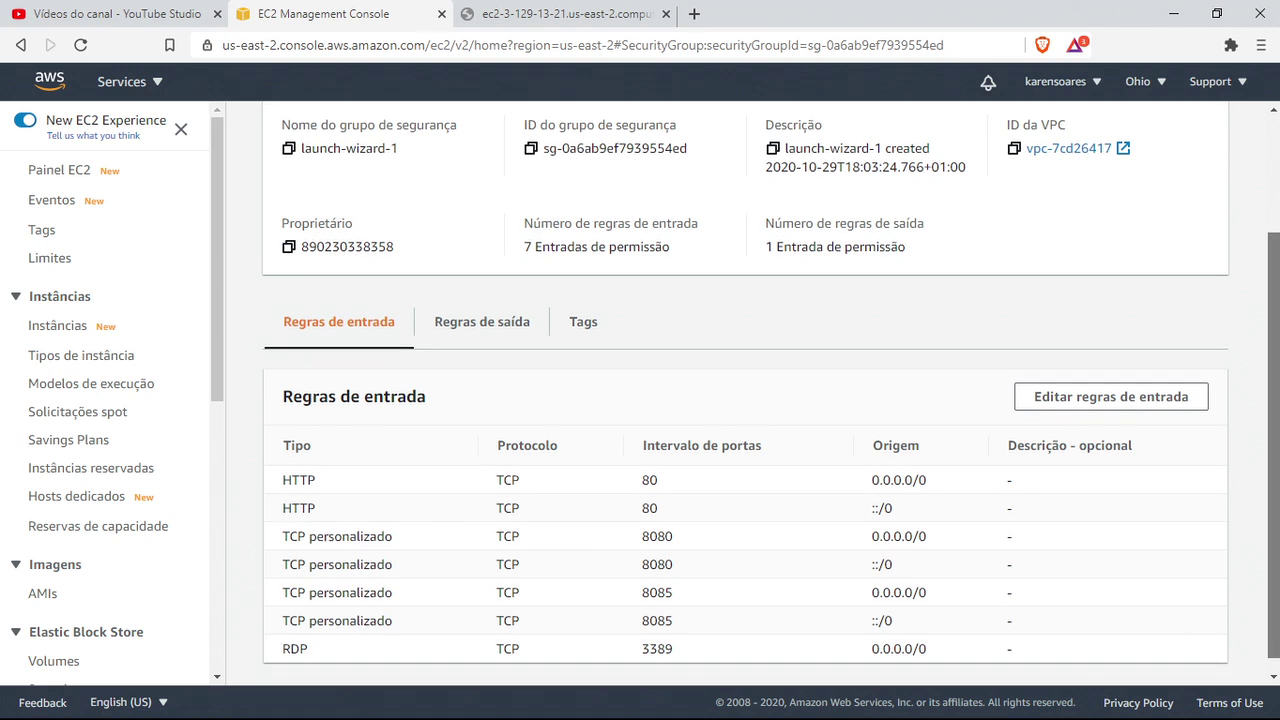
{"action": "left_click", "coordinate": [1083, 401]}
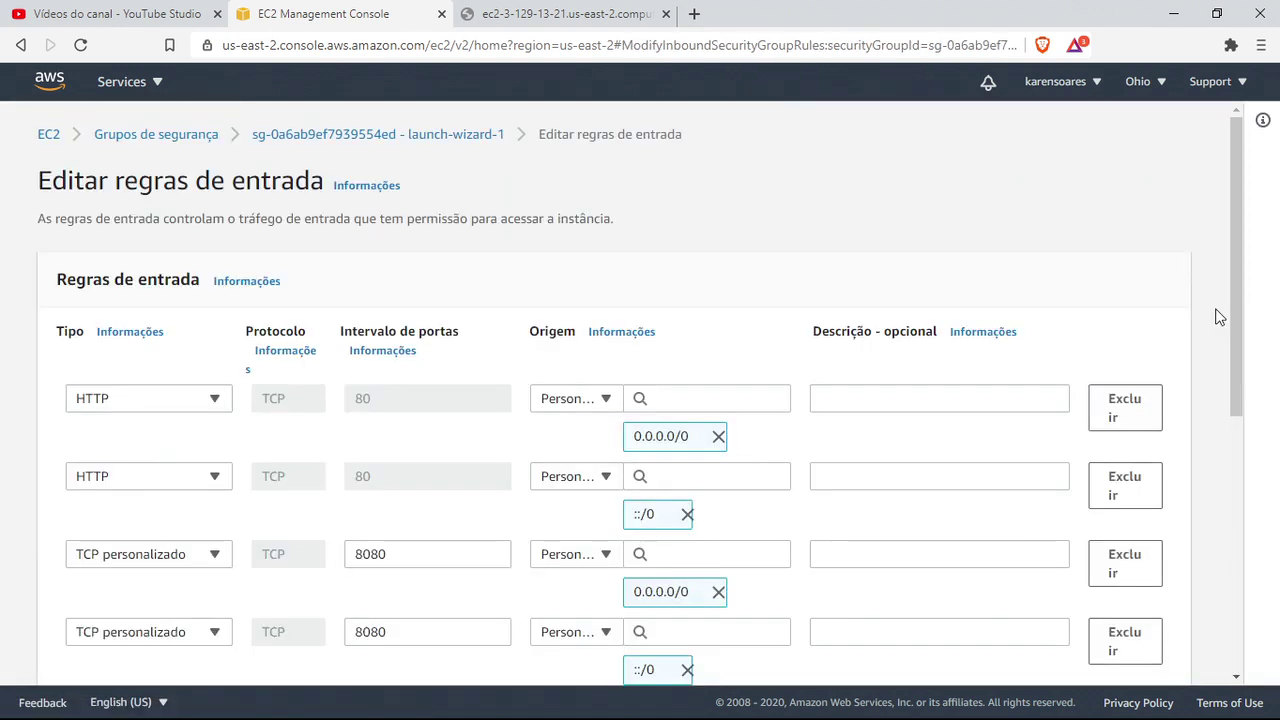
{"action": "left_click_drag", "start_coordinate": [1234, 300], "coordinate": [1236, 527]}
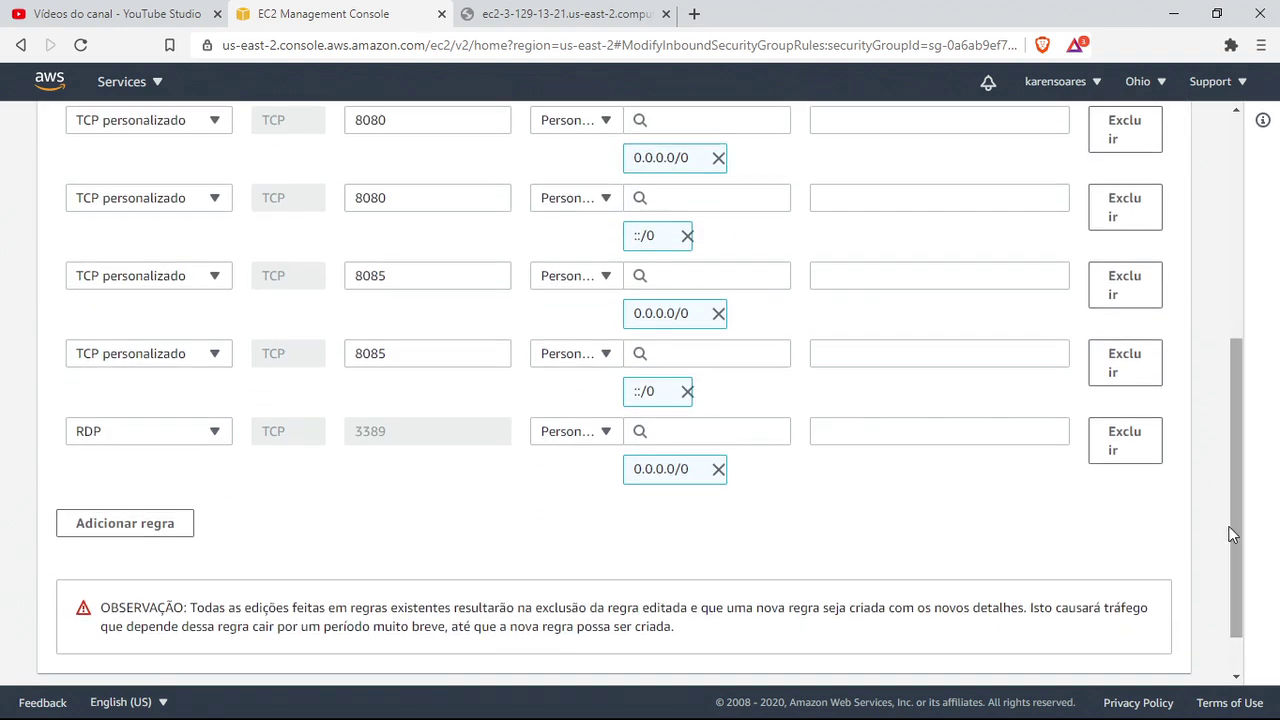
{"action": "left_click", "coordinate": [163, 523]}
{"action": "double_click", "coordinate": [402, 451]}
{"action": "type", "text": "3000"}
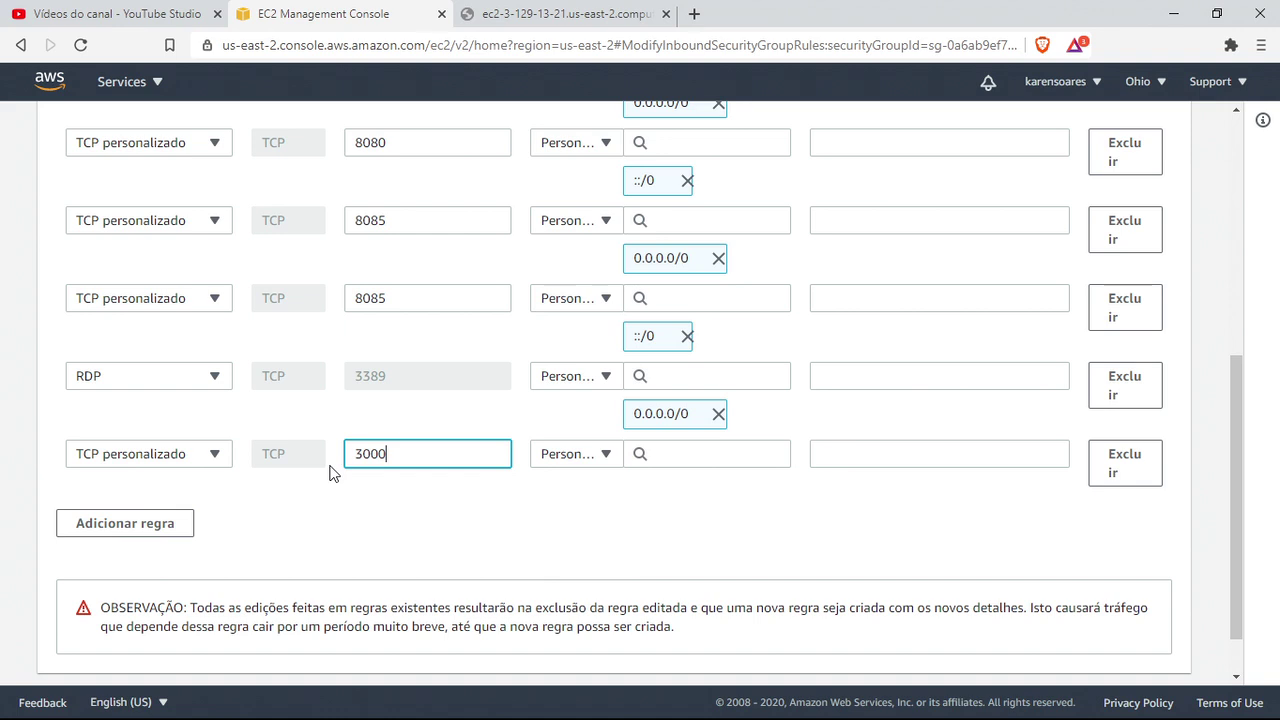
{"action": "left_click", "coordinate": [594, 455]}
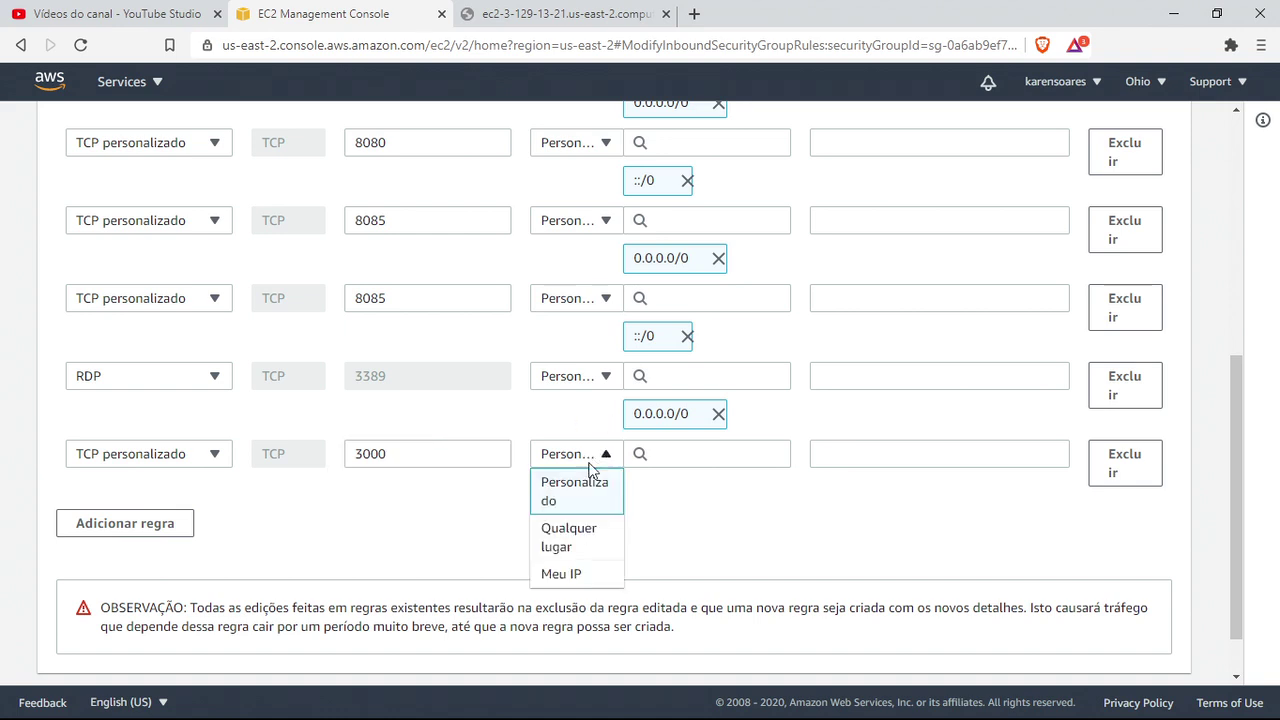
{"action": "left_click", "coordinate": [586, 538]}
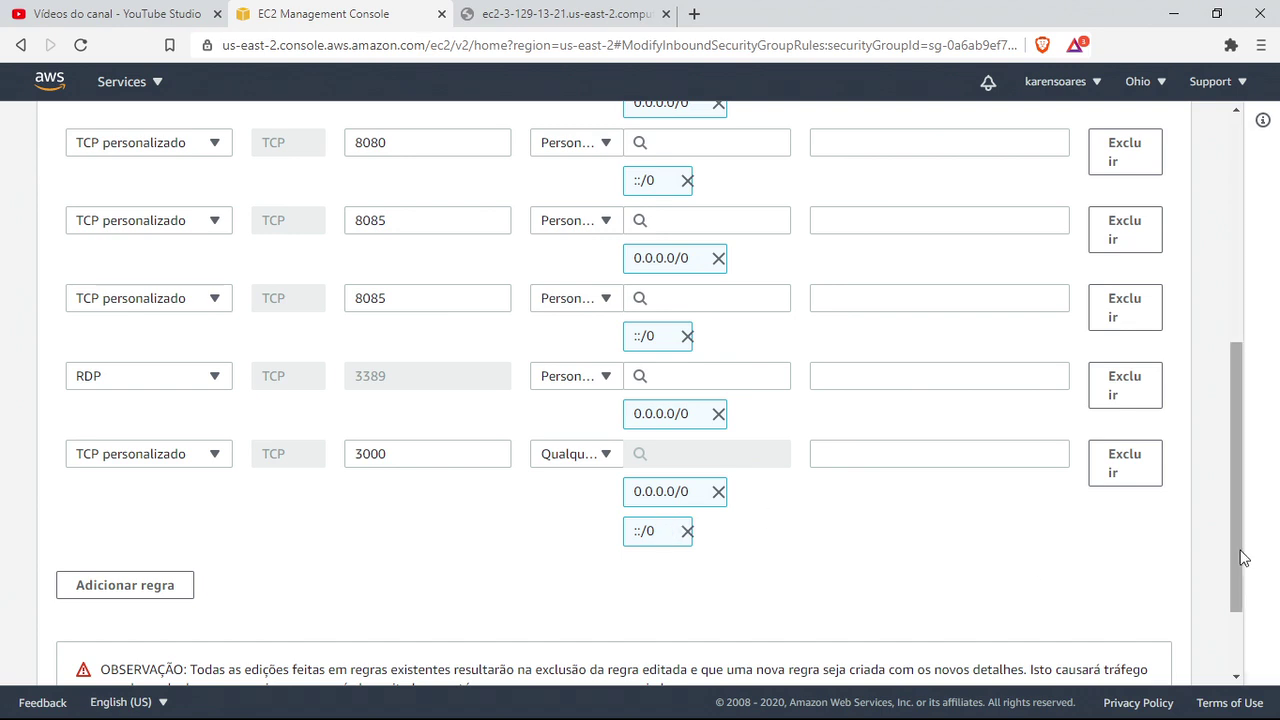
{"action": "left_click_drag", "start_coordinate": [1240, 562], "coordinate": [1238, 608]}
{"action": "scroll", "coordinate": [1234, 606], "scroll_direction": "down", "scroll_amount": 1}
{"action": "left_click", "coordinate": [1171, 647]}
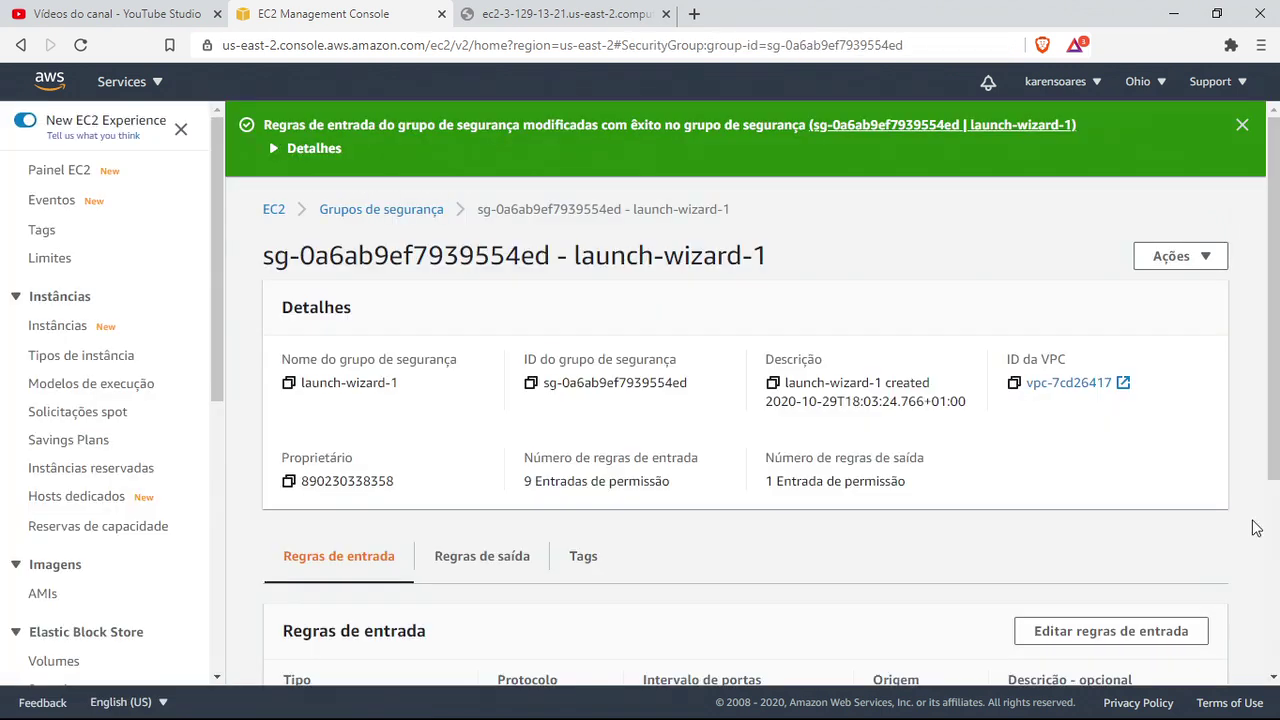
Review the saved inbound rules and reload the EC2 server's port 3000 banco page in the other browser tab
{"action": "left_click_drag", "start_coordinate": [1273, 440], "coordinate": [1273, 630]}
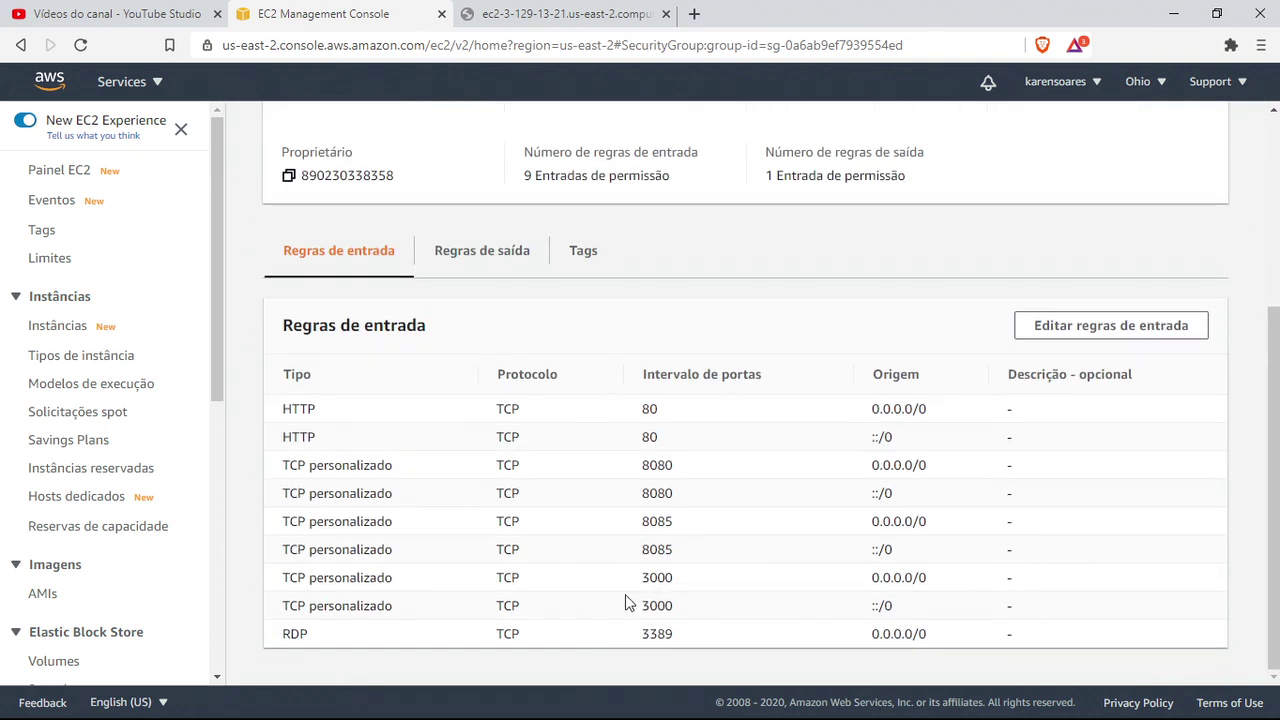
{"action": "left_click", "coordinate": [572, 14]}
{"action": "left_click", "coordinate": [81, 45]}
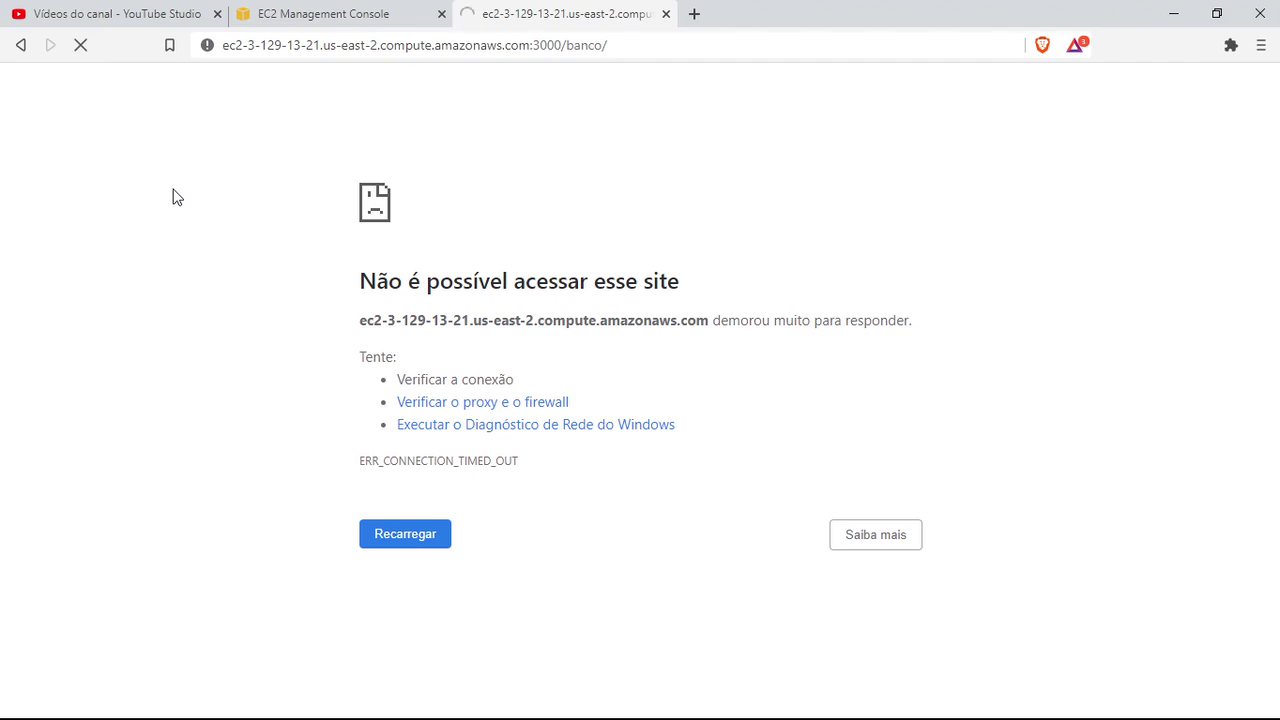
Stop the page load, switch to the remote desktop session, search for Windows Defender Firewall and open its advanced inbound rules
{"action": "left_click", "coordinate": [86, 45]}
{"action": "key", "text": "alt+Tab"}
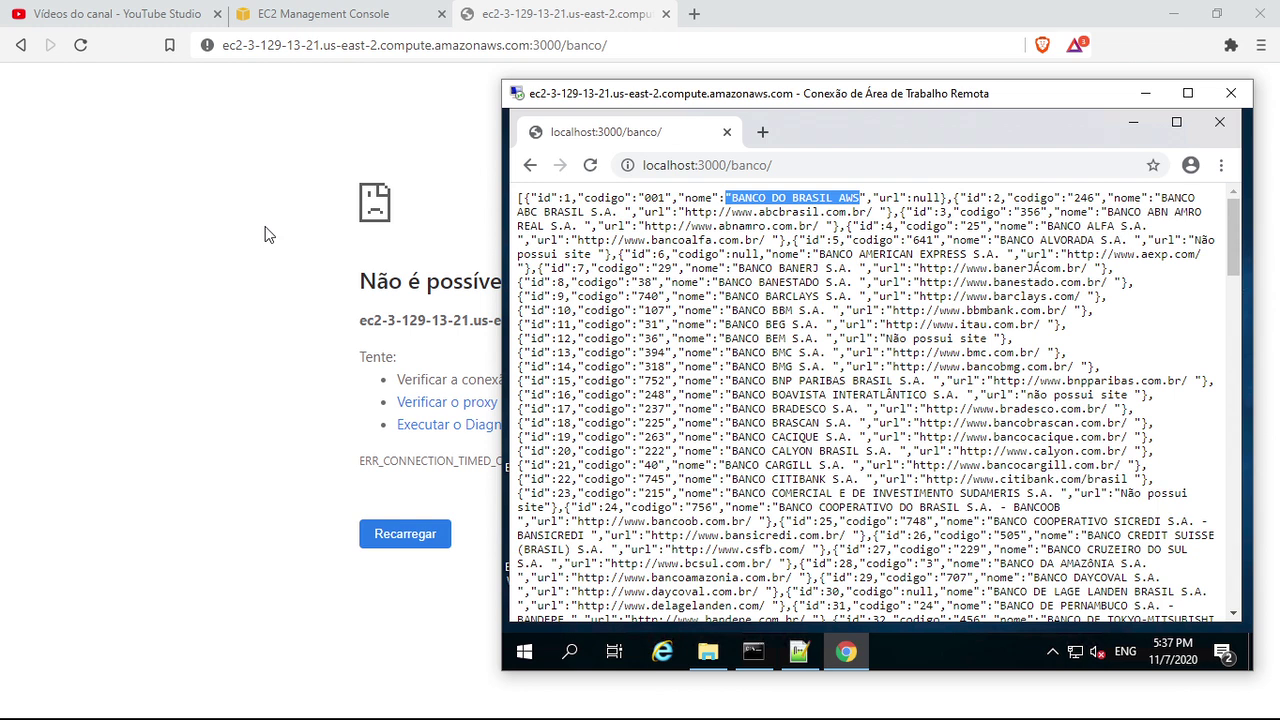
{"action": "left_click", "coordinate": [581, 665]}
{"action": "type", "text": "firel"}
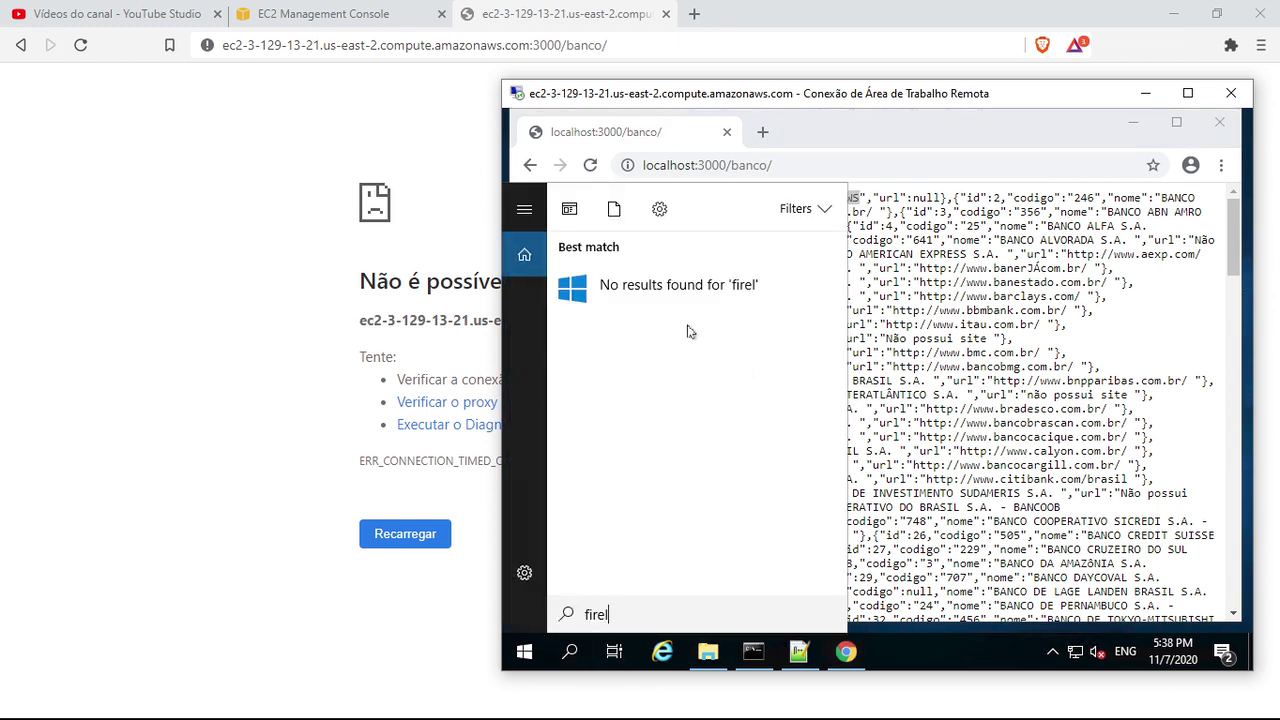
{"action": "key", "text": "BackSpace"}
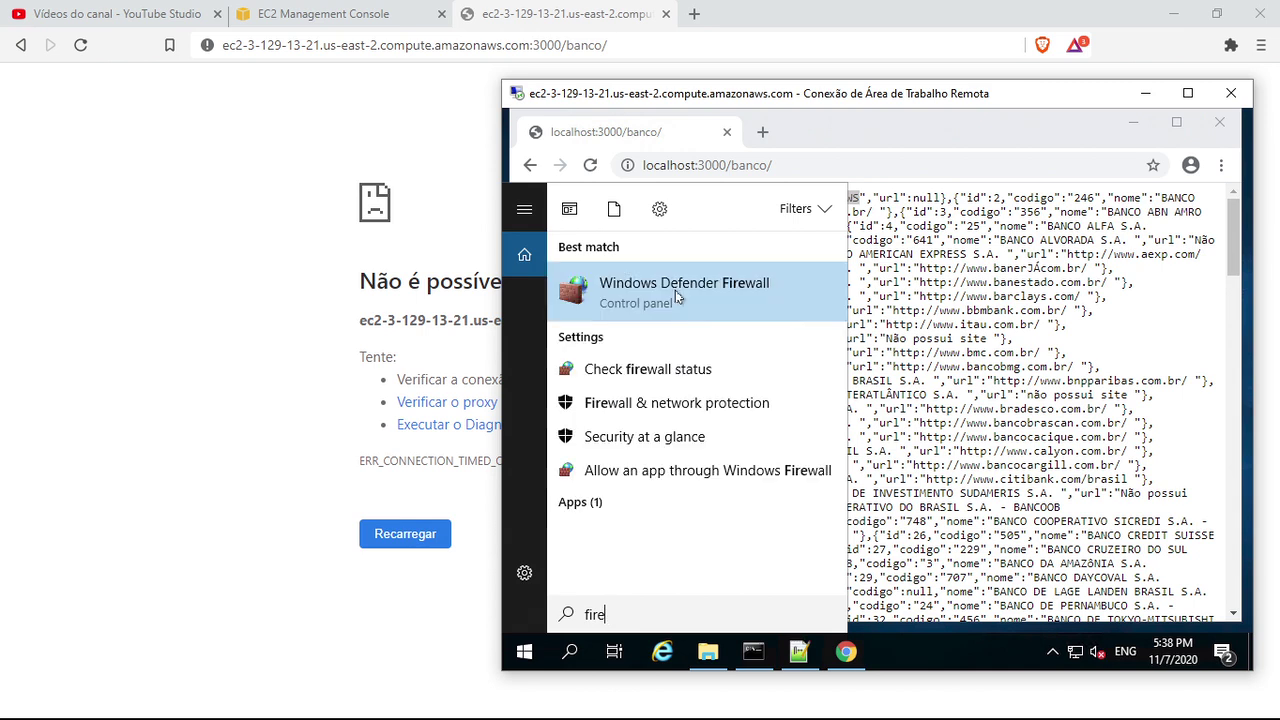
{"action": "left_click", "coordinate": [840, 353]}
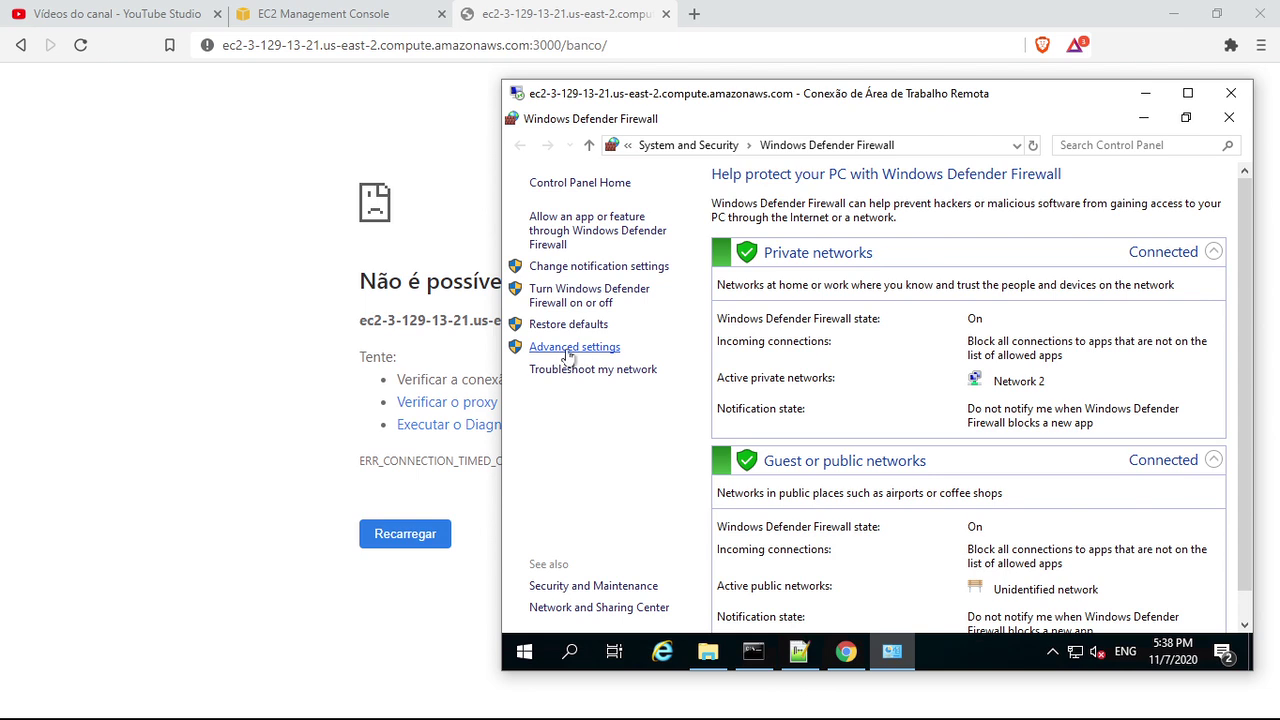
{"action": "left_click", "coordinate": [567, 350]}
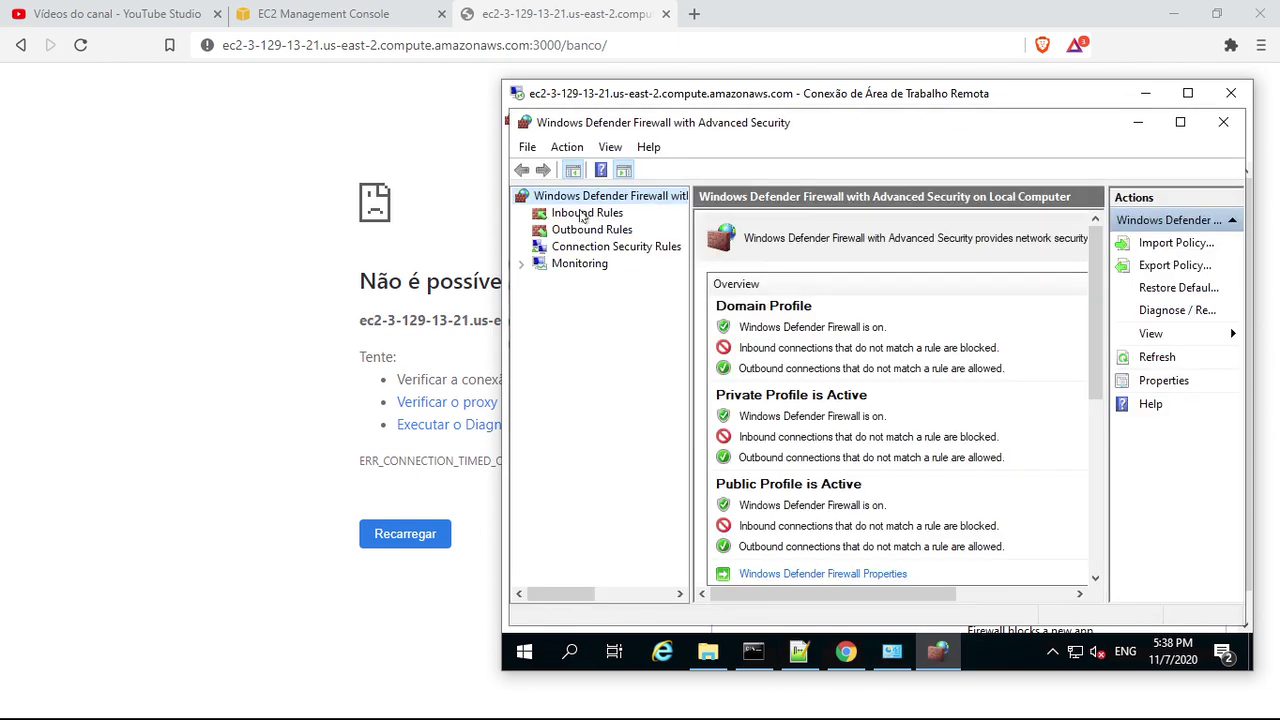
{"action": "left_click", "coordinate": [584, 214]}
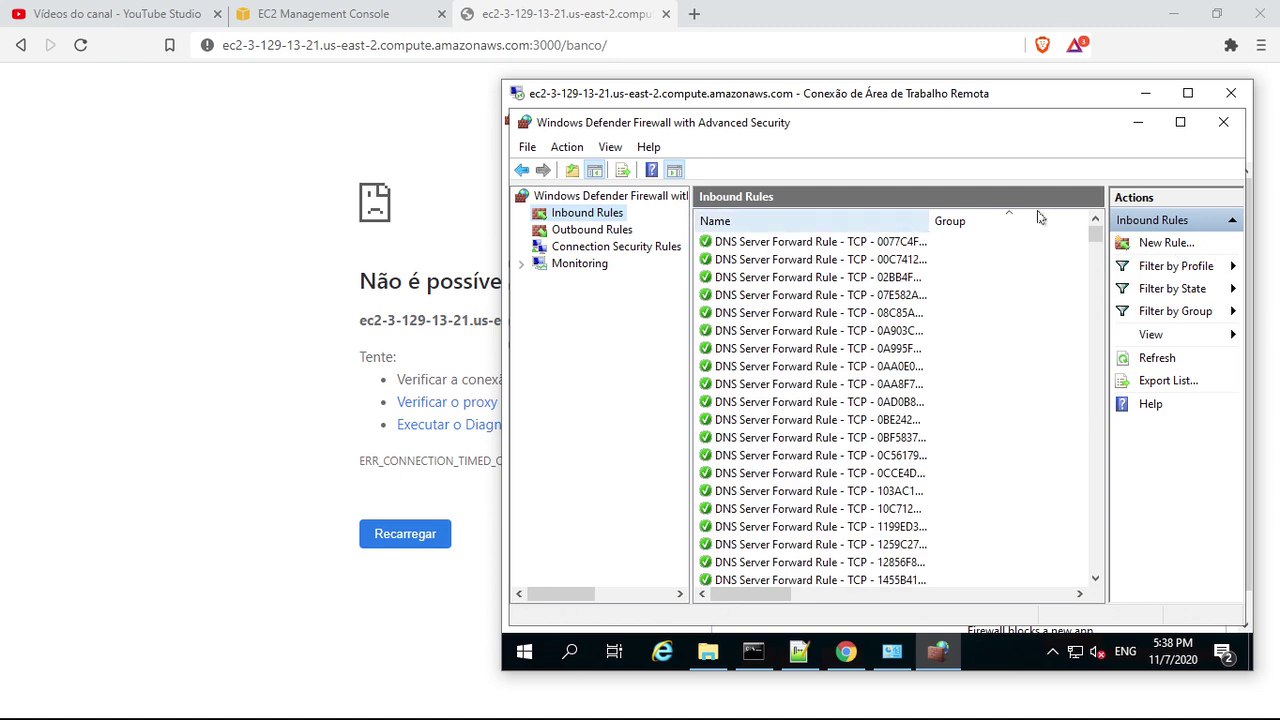
Start a new inbound firewall rule of type Port for TCP with the specific local port 3000
{"action": "left_click", "coordinate": [1160, 243]}
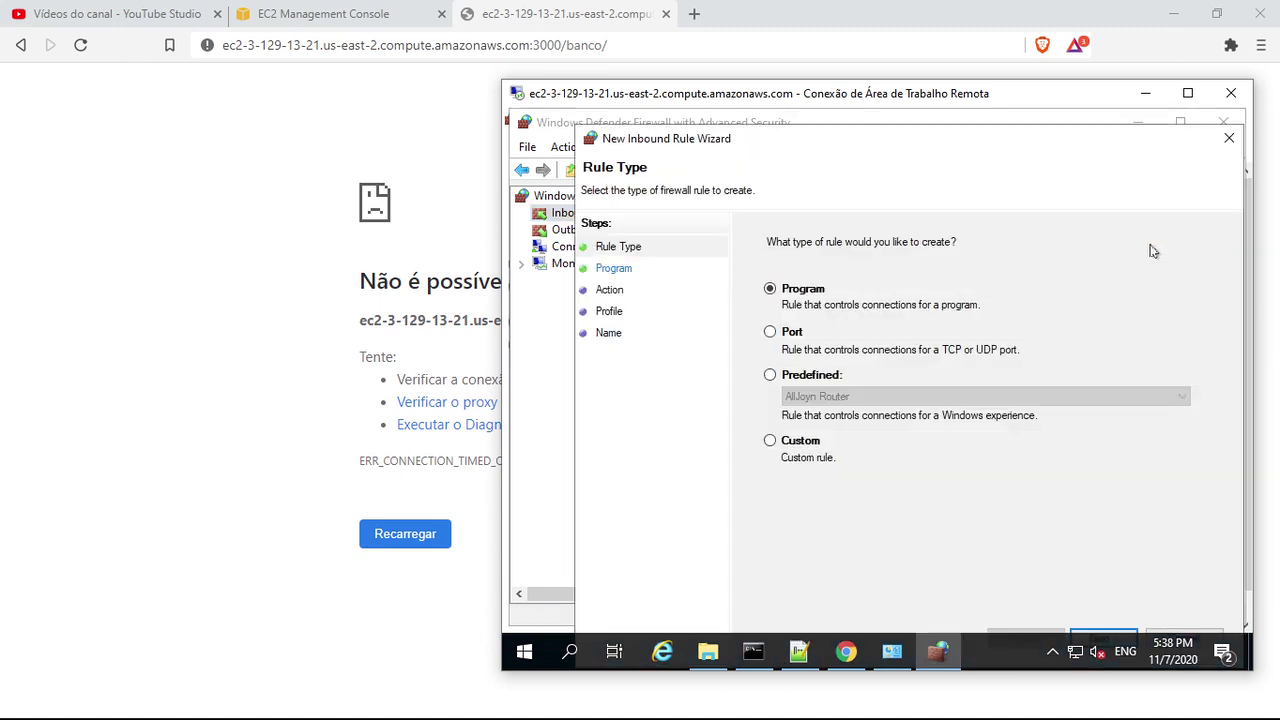
{"action": "left_click", "coordinate": [771, 333]}
{"action": "left_click_drag", "start_coordinate": [980, 134], "coordinate": [945, 118]}
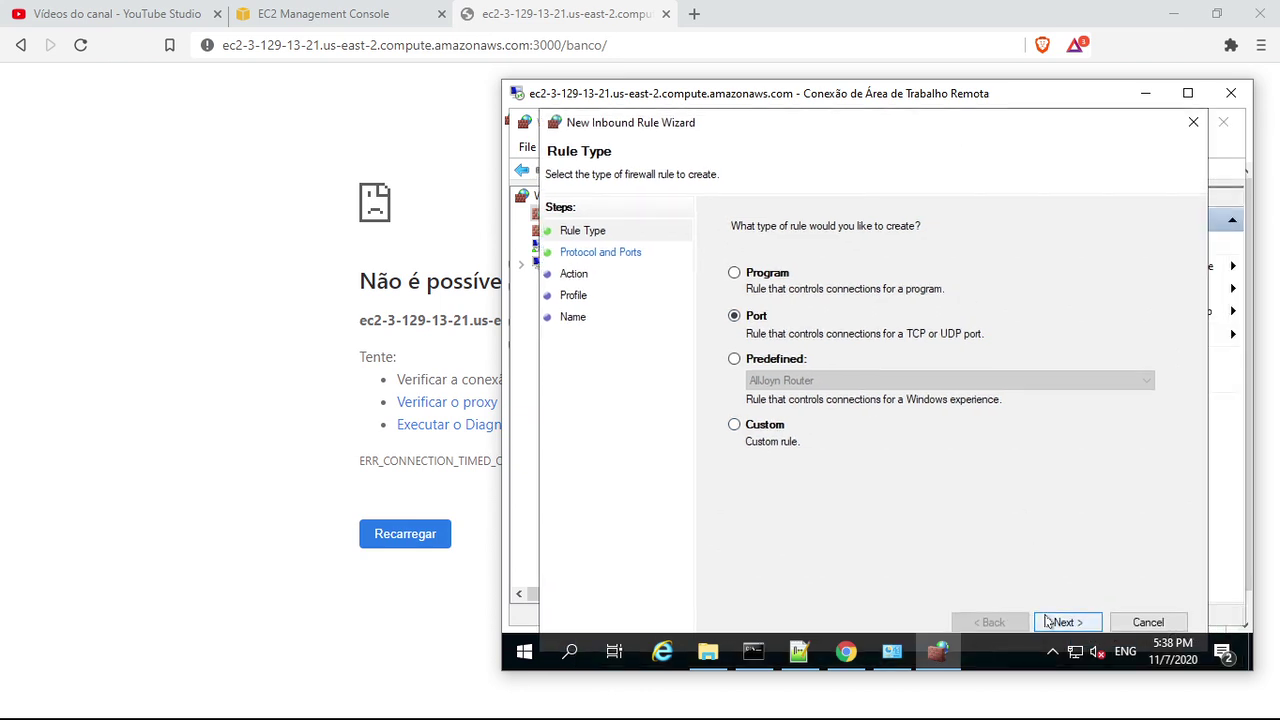
{"action": "left_click", "coordinate": [1058, 621]}
{"action": "type", "text": "3000"}
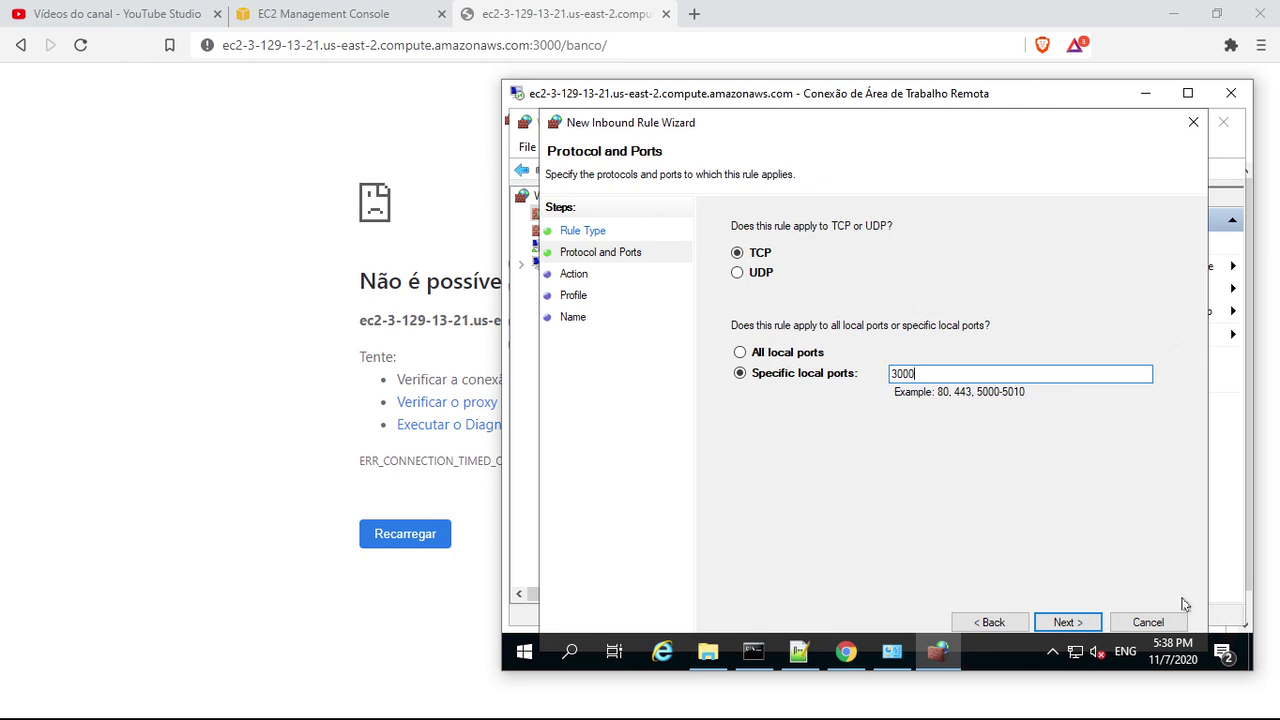
{"action": "left_click", "coordinate": [1065, 621]}
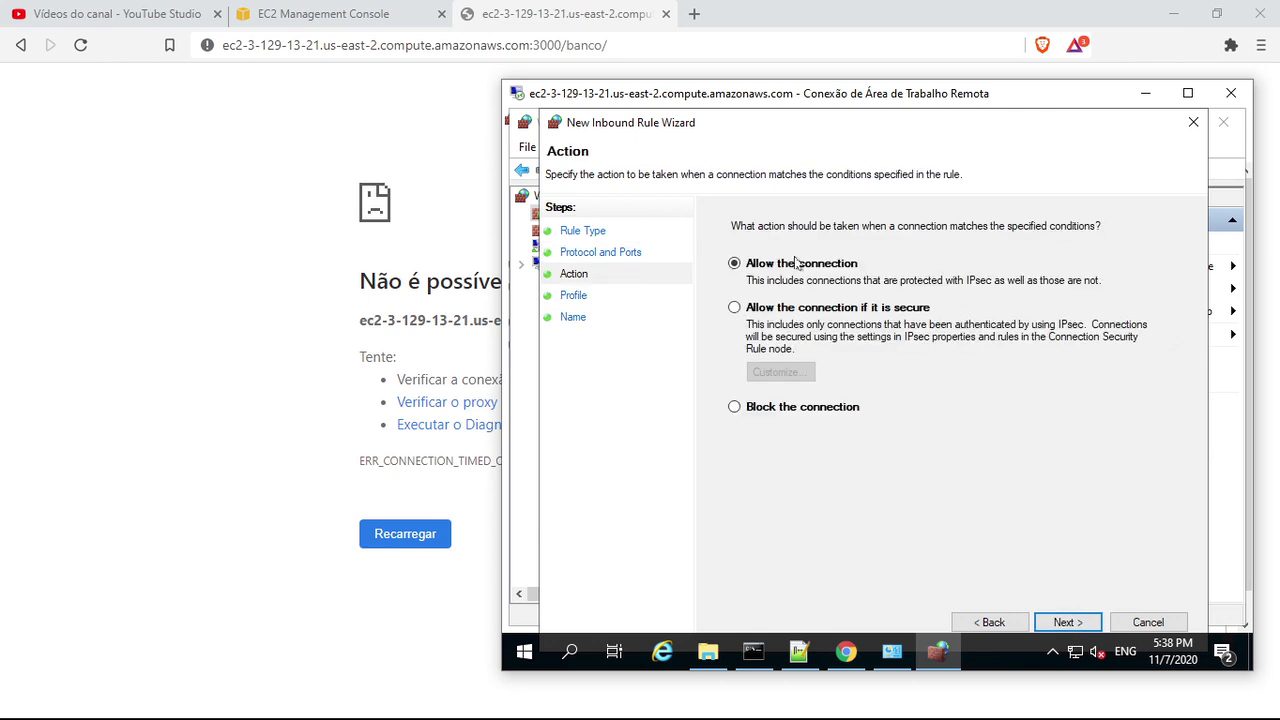
Allow the connection for the Domain, Private and Public profiles, name the rule "fenix node" and create it
{"action": "left_click", "coordinate": [1060, 623]}
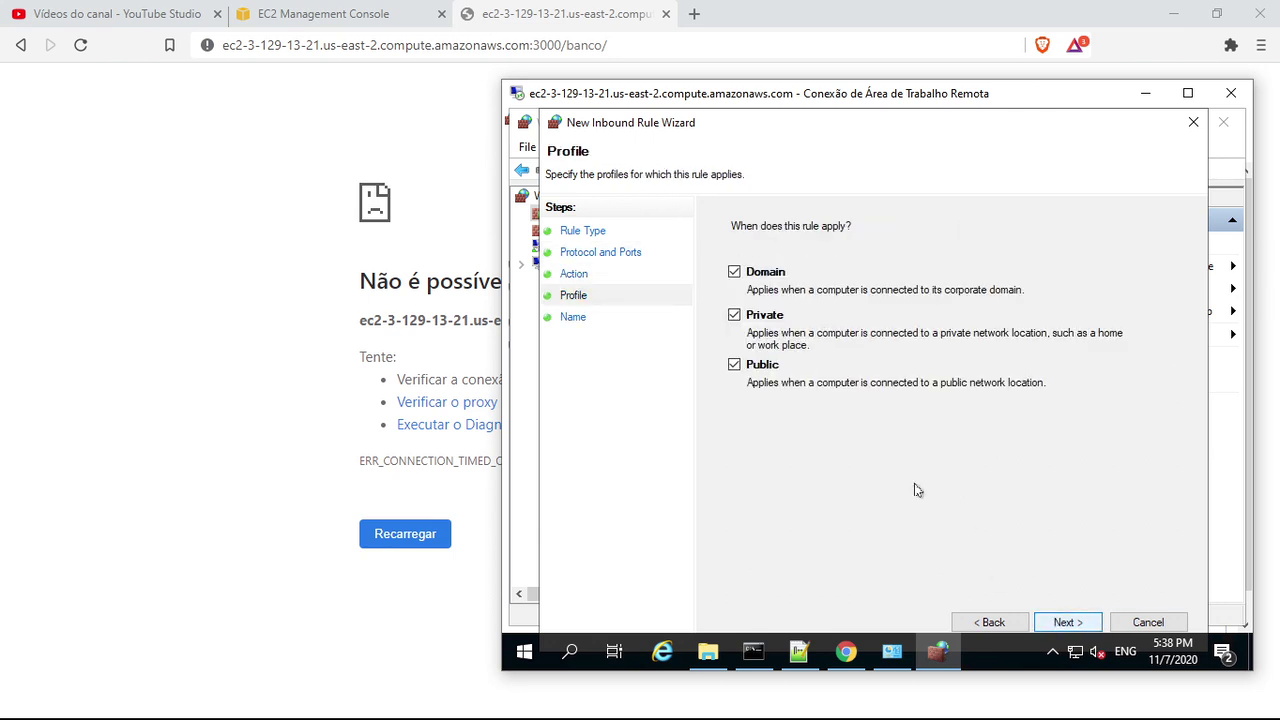
{"action": "left_click", "coordinate": [1068, 619]}
{"action": "type", "text": "fenix node"}
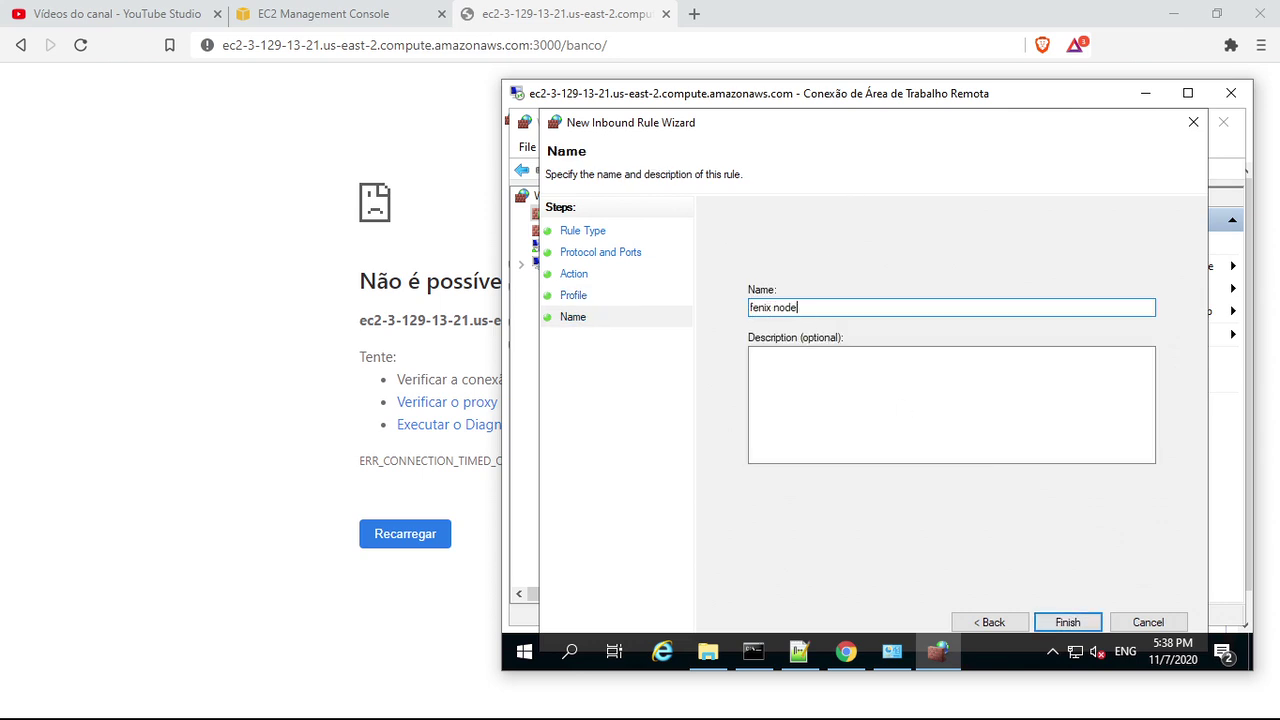
{"action": "left_click", "coordinate": [1064, 622]}
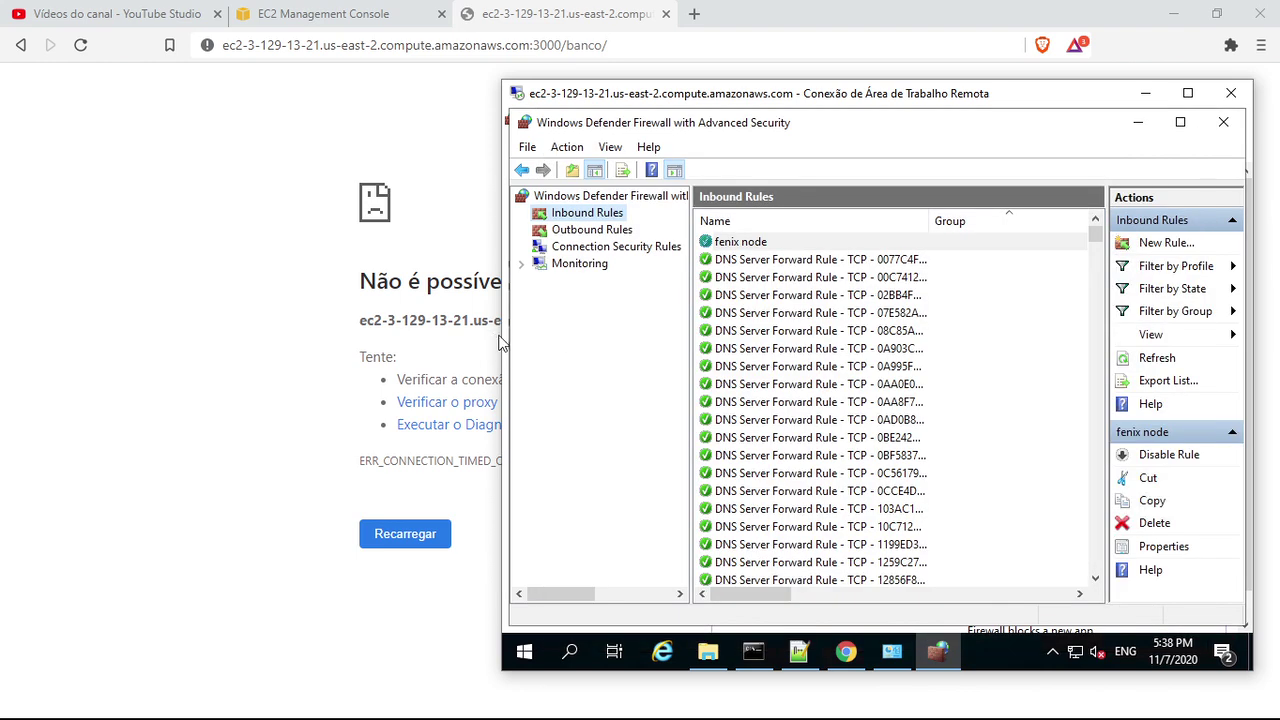
Switch to the local browser, reload the EC2 server's port 3000 banco page and highlight the first bank's name entry
{"action": "left_click", "coordinate": [81, 45]}
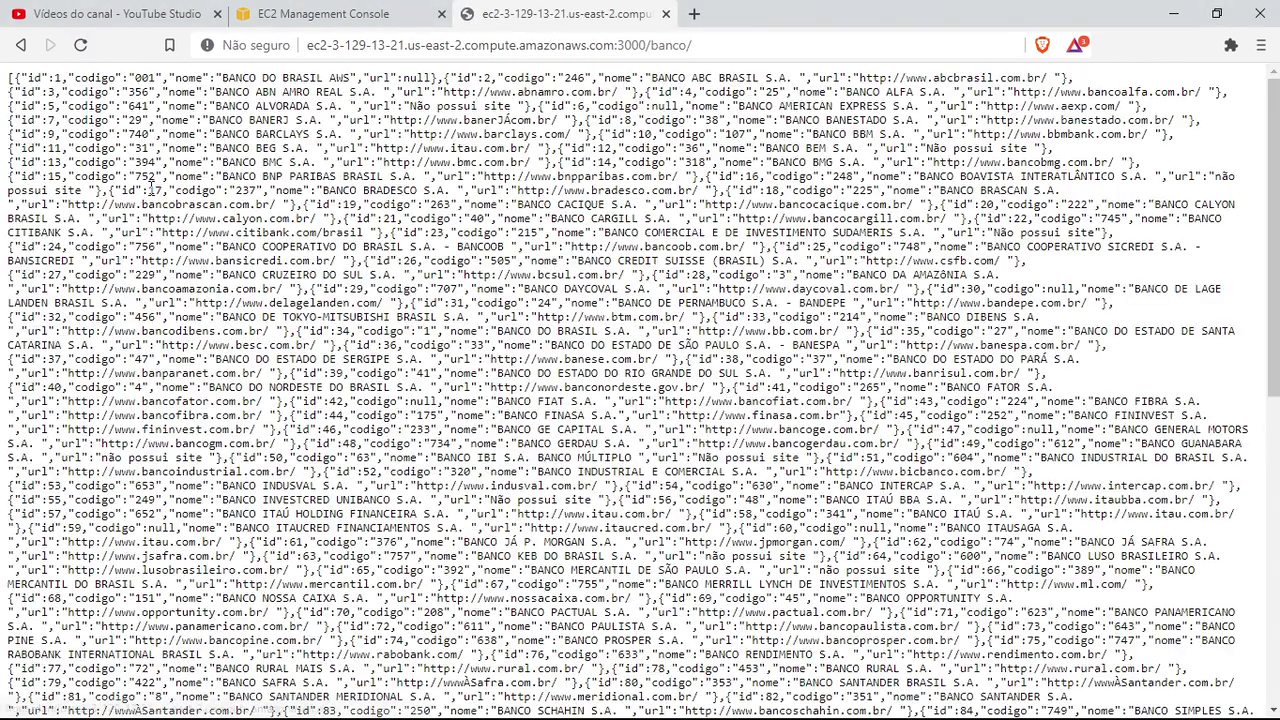
{"action": "left_click_drag", "start_coordinate": [357, 77], "coordinate": [169, 77]}
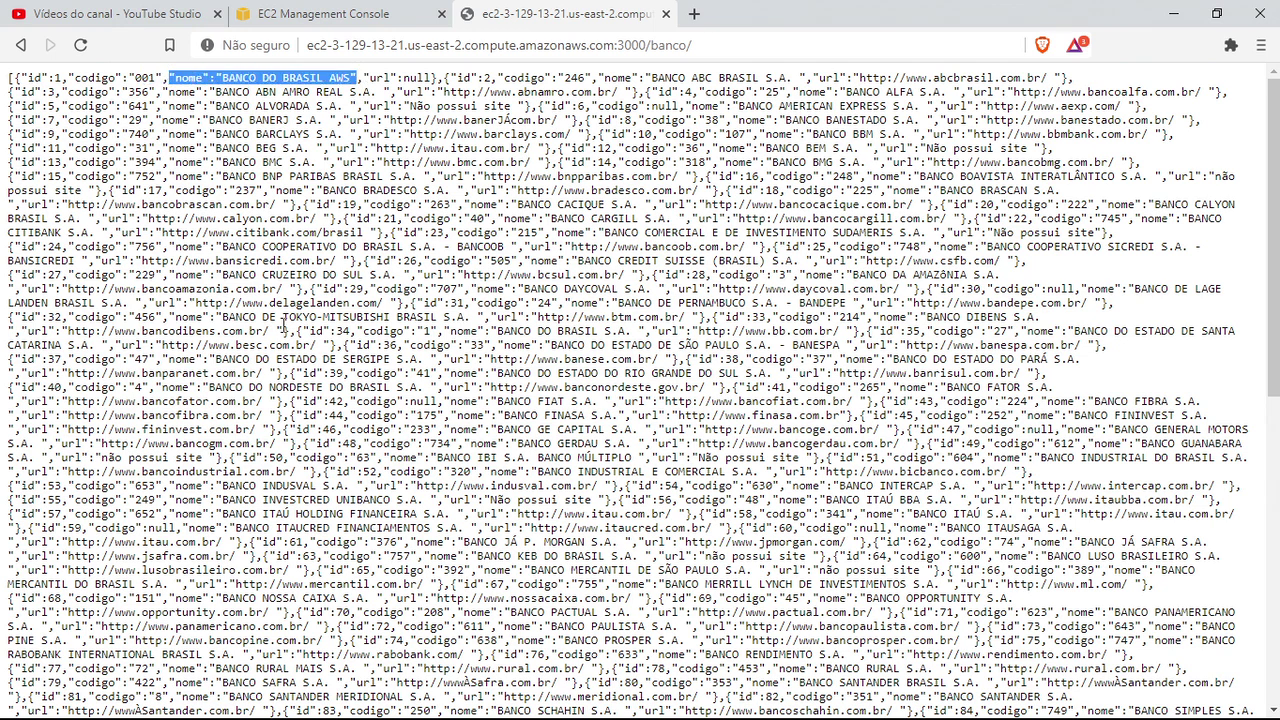